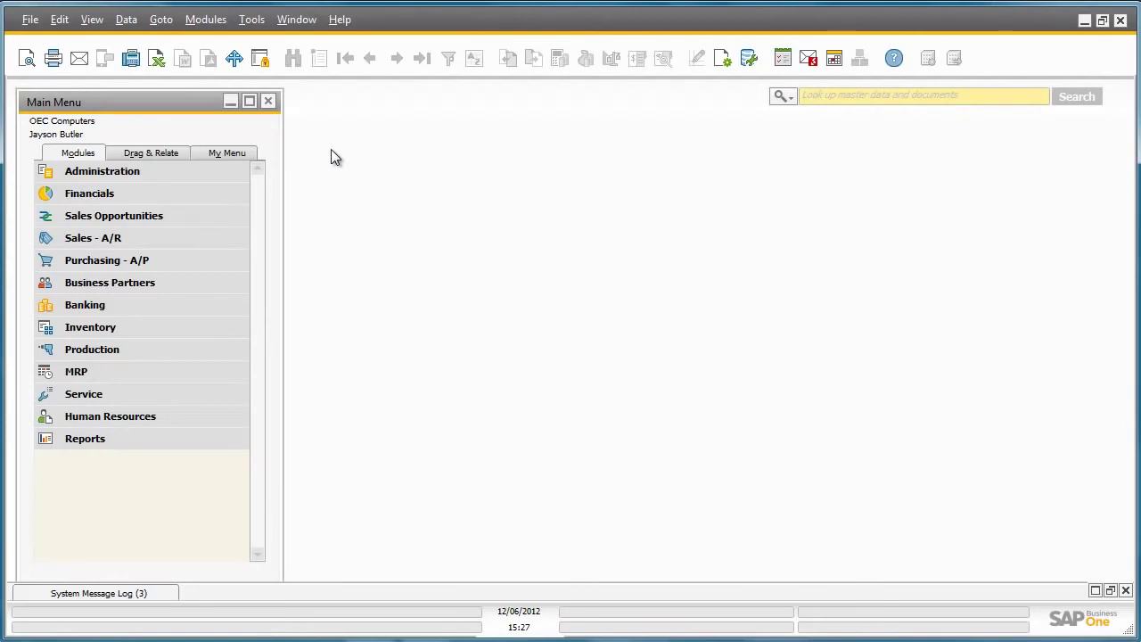
Go to Administration > Setup > Inventory > Inventory Cycles.
{"action": "left_click", "coordinate": [229, 171]}
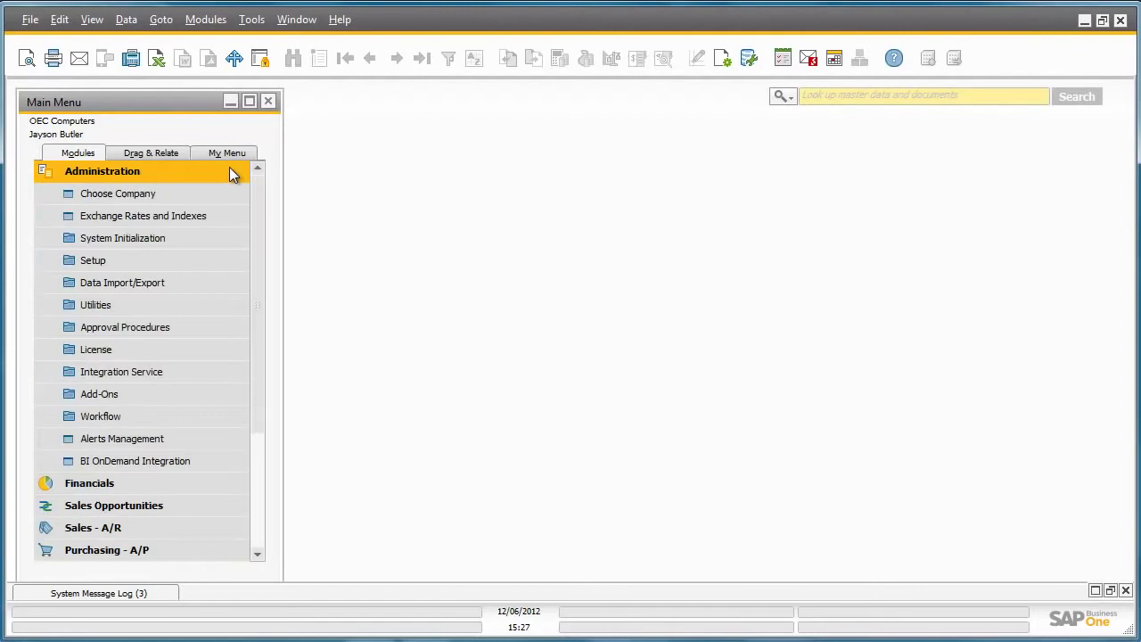
{"action": "left_click", "coordinate": [215, 261]}
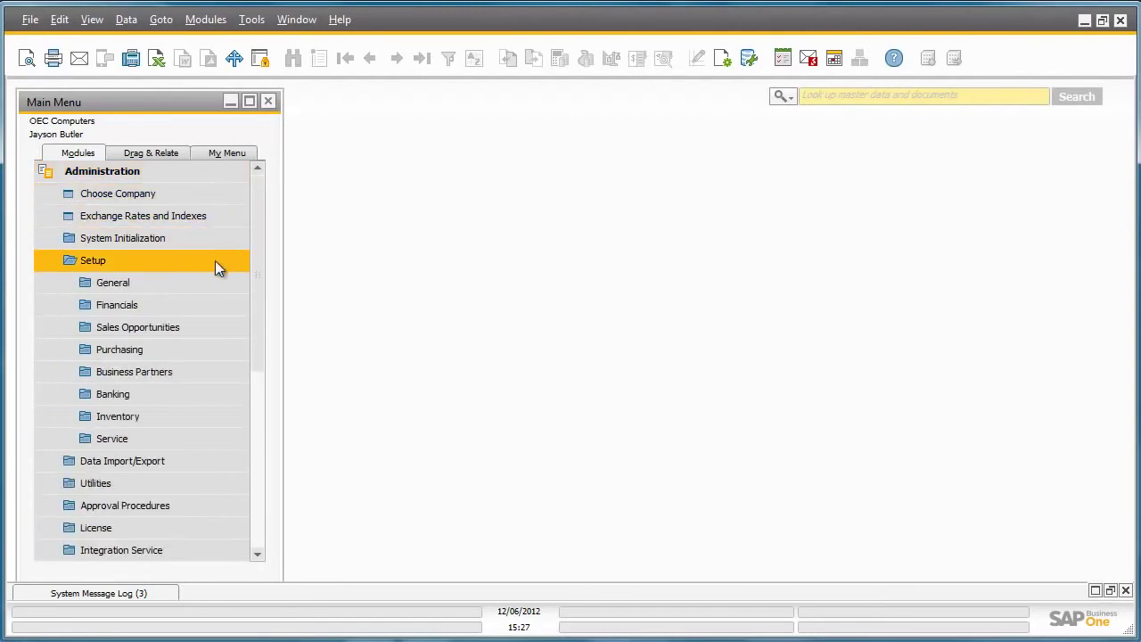
{"action": "left_click", "coordinate": [205, 415]}
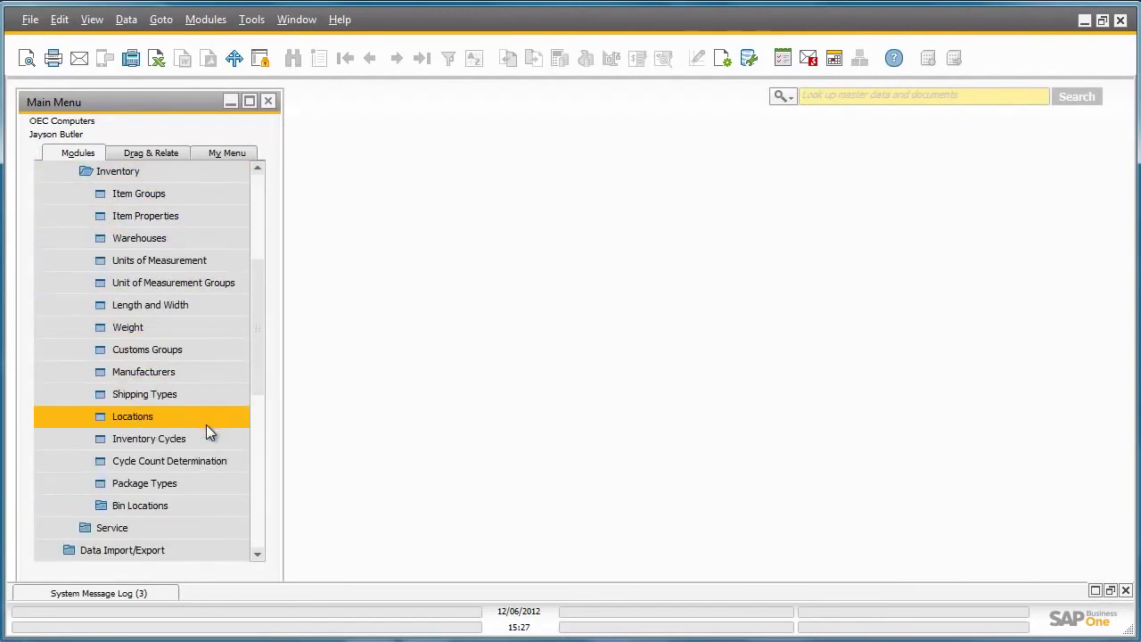
{"action": "left_click", "coordinate": [204, 439]}
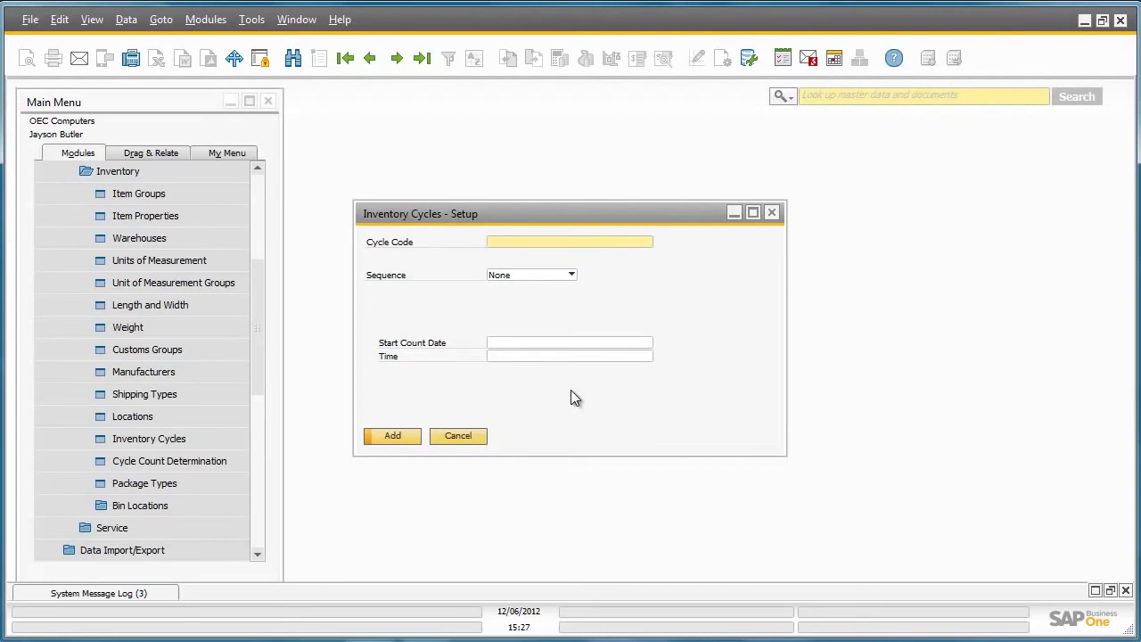
Add an 'Annual Inventory' cycle with its sequence set to Annually.
{"action": "type", "text": "Annual Inventory"}
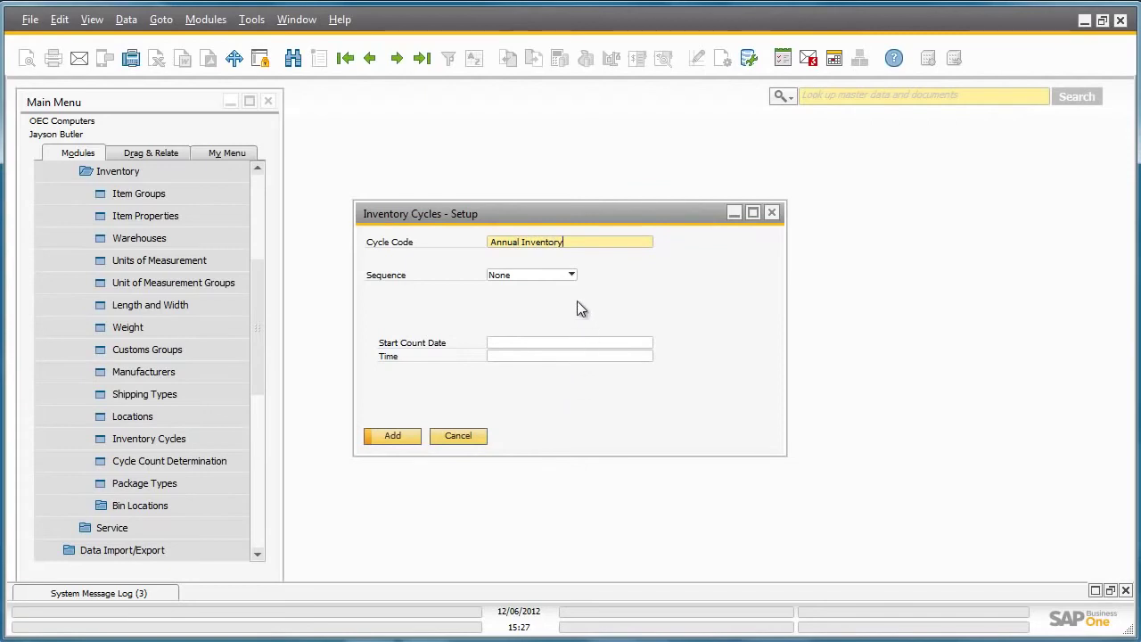
{"action": "left_click", "coordinate": [572, 274]}
{"action": "left_click", "coordinate": [565, 334]}
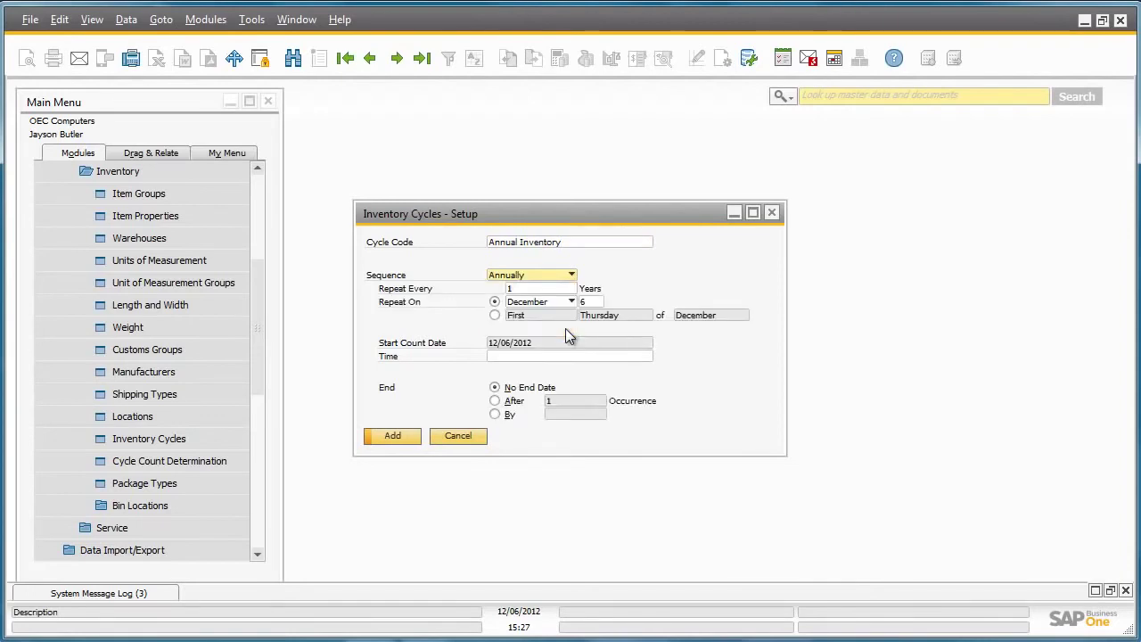
{"action": "left_click", "coordinate": [402, 436]}
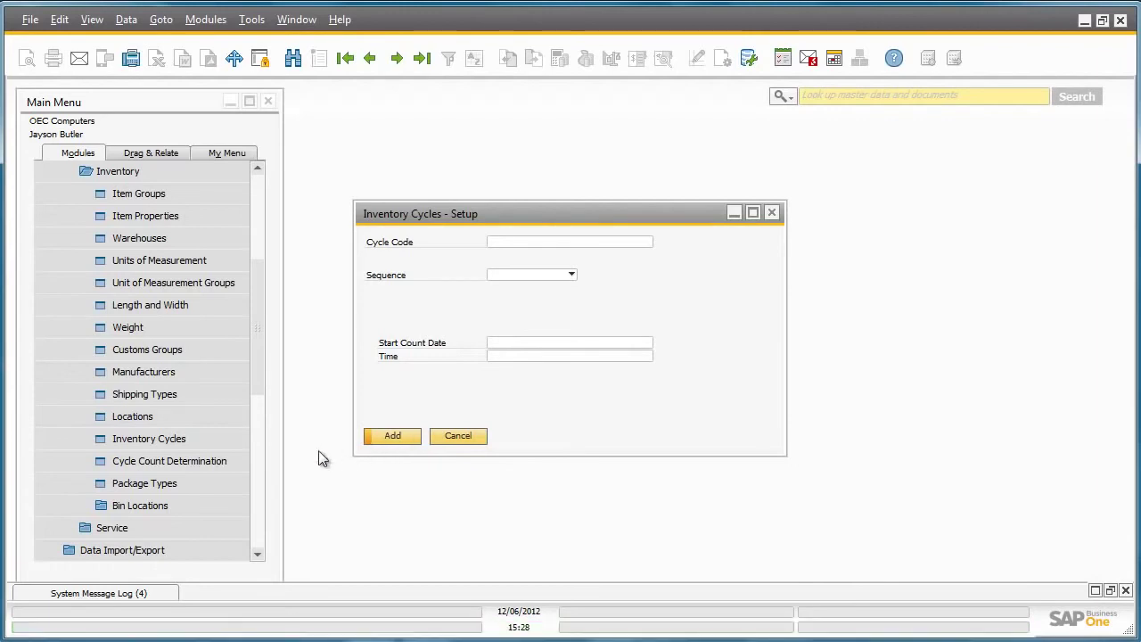
For warehouse 01, give Rainbow Printers the Annual Inventory cycle with alert on, applied to existing items.
{"action": "left_click", "coordinate": [241, 458]}
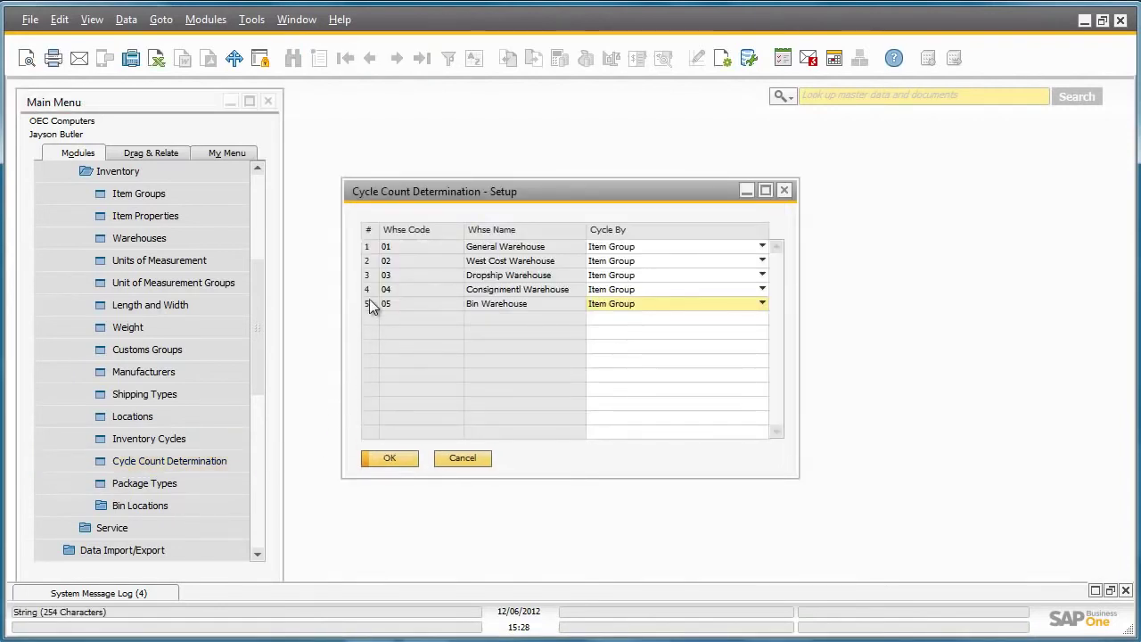
{"action": "double_click", "coordinate": [368, 253]}
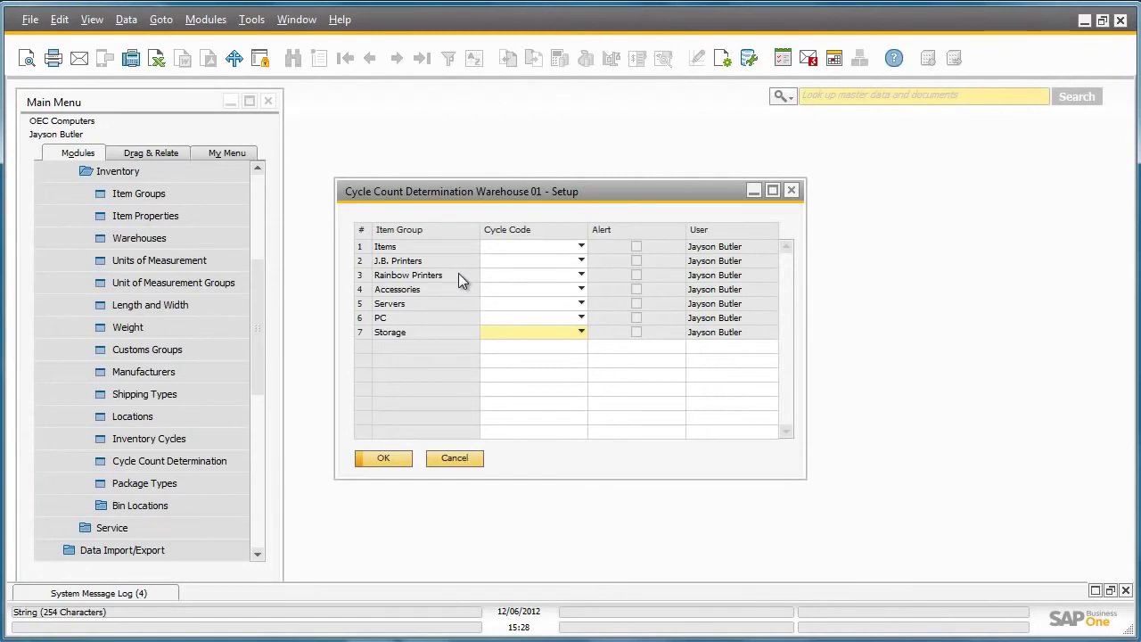
{"action": "left_click", "coordinate": [579, 276]}
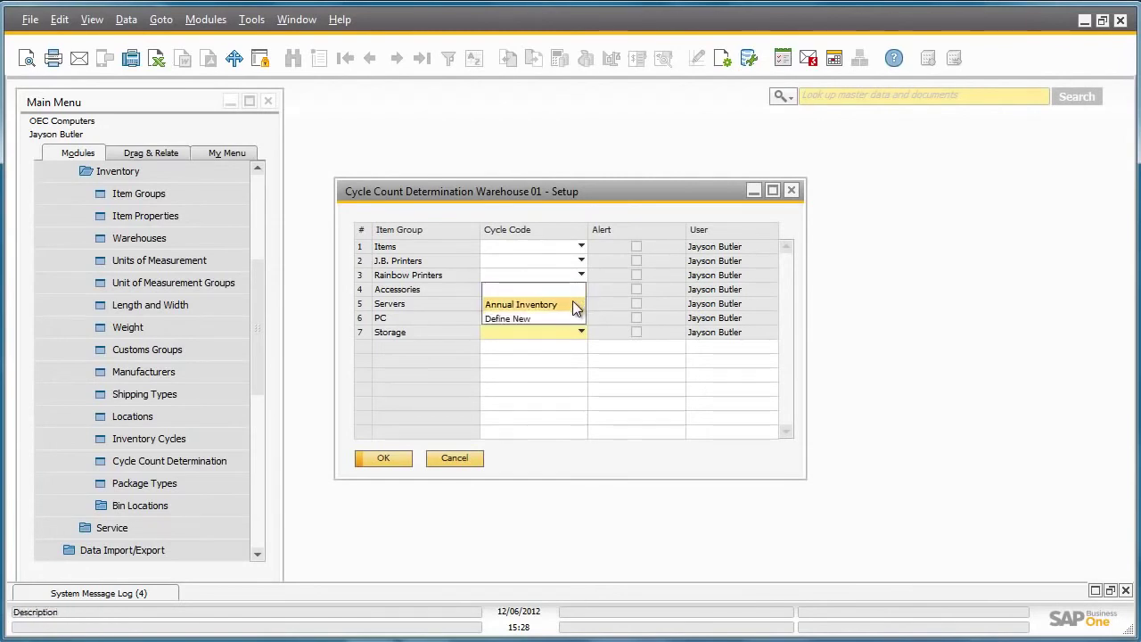
{"action": "left_click", "coordinate": [573, 304]}
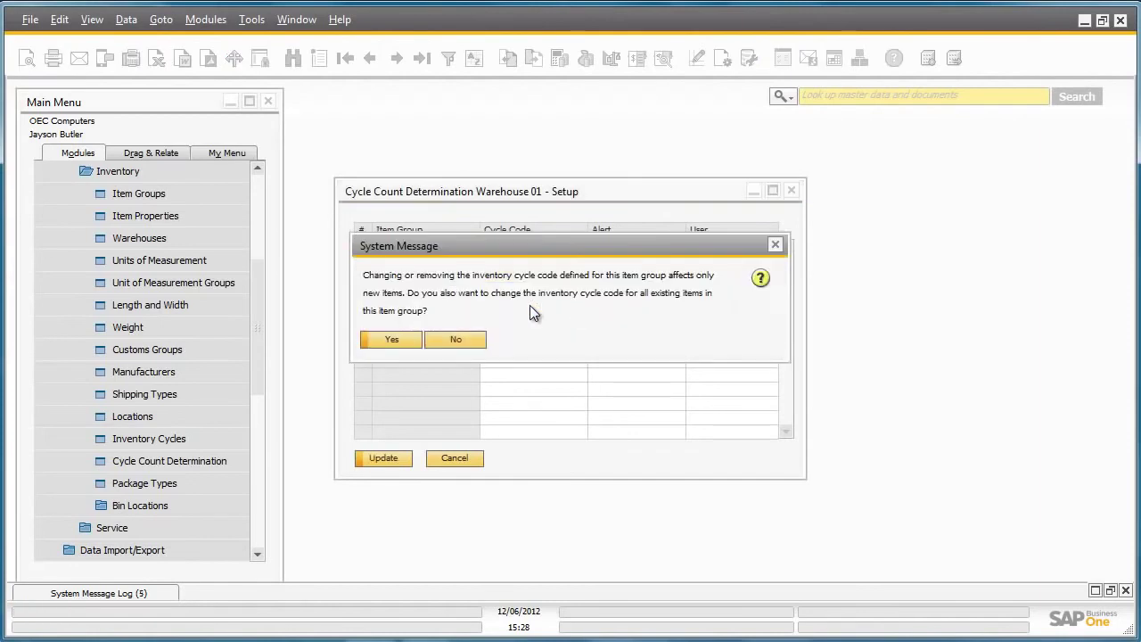
{"action": "left_click", "coordinate": [401, 340]}
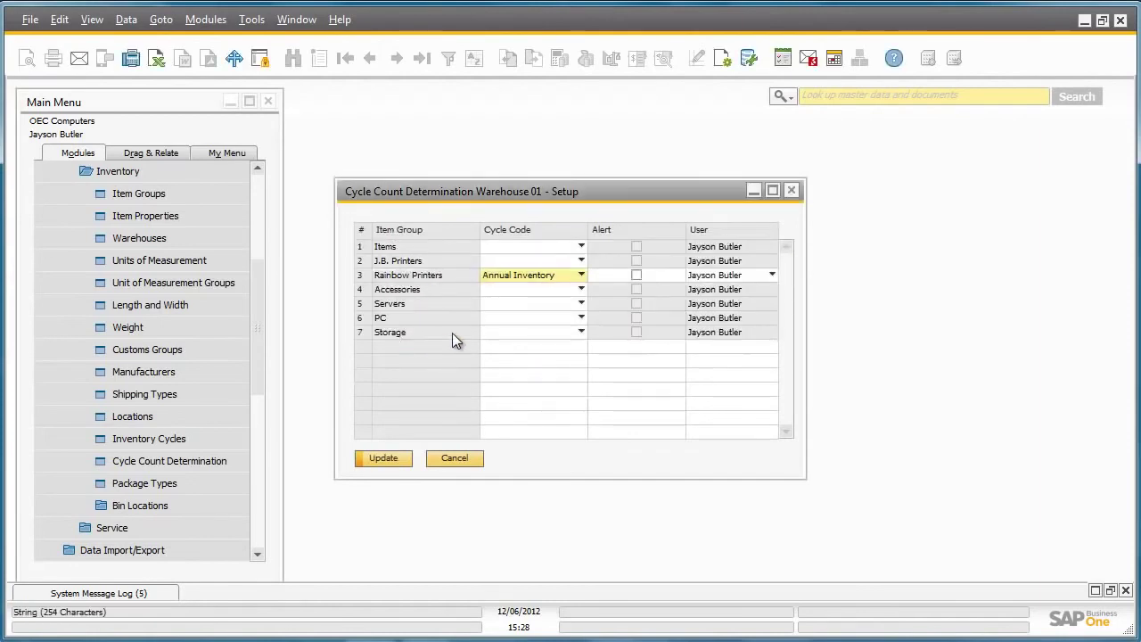
{"action": "left_click", "coordinate": [637, 275]}
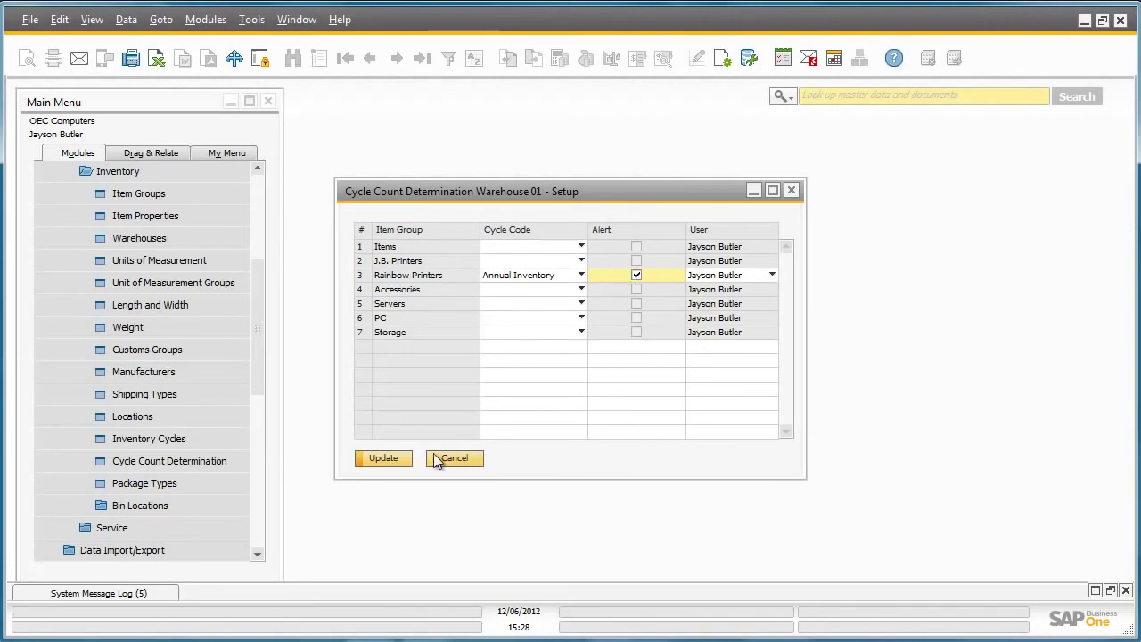
{"action": "left_click", "coordinate": [403, 458]}
{"action": "left_click", "coordinate": [405, 458]}
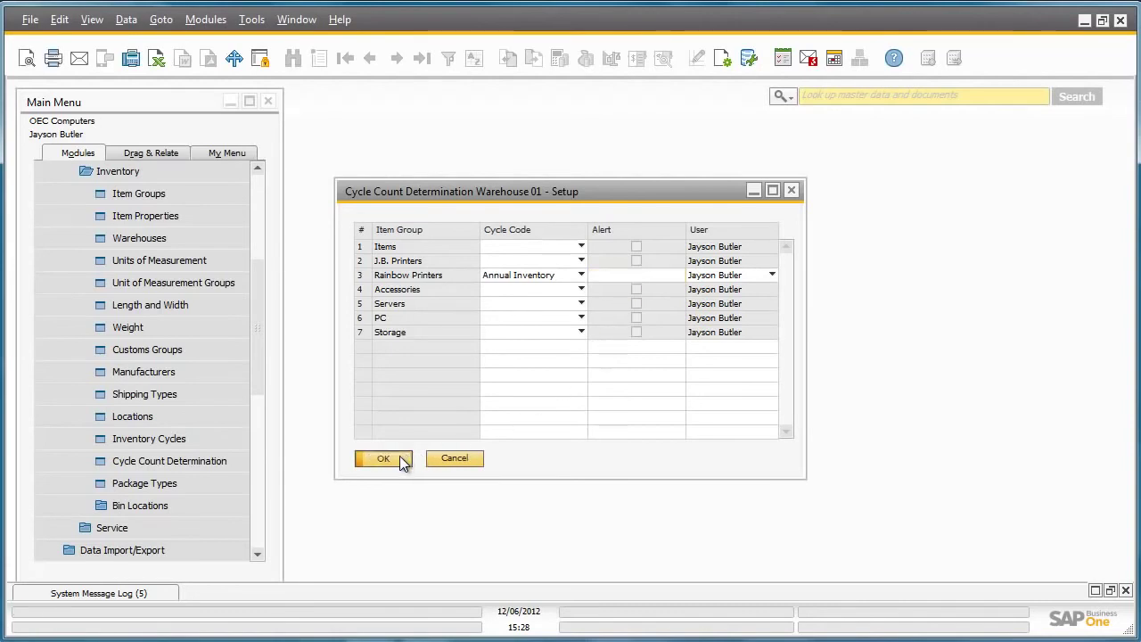
{"action": "left_click", "coordinate": [399, 455]}
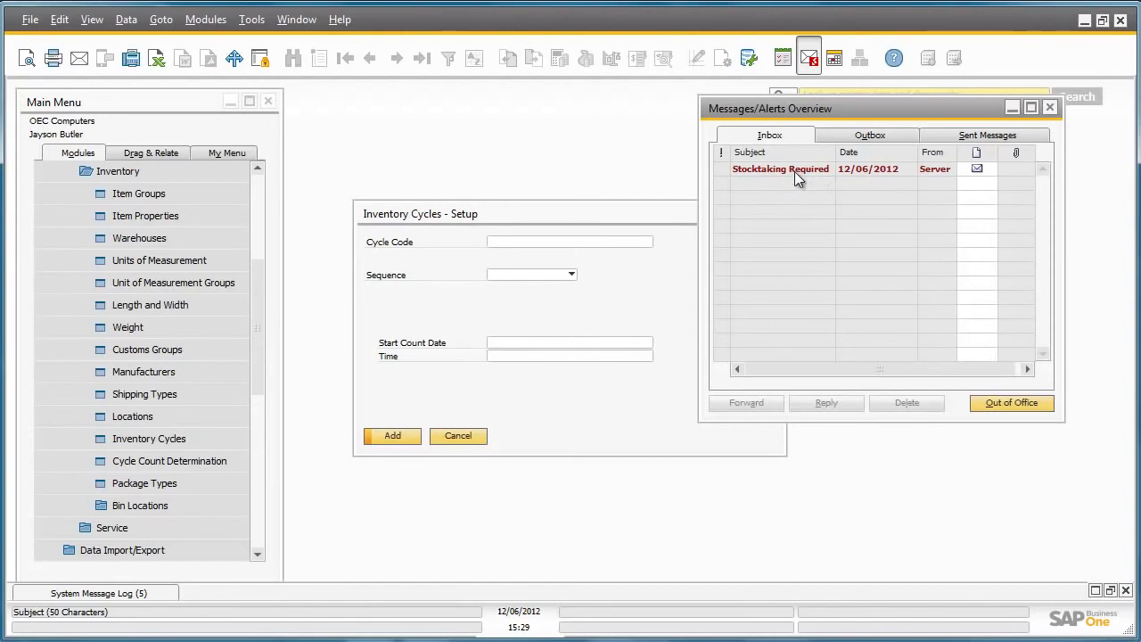
In the Stocktaking Required alert, select item A00006 Rainbow 1200 Laser Series.
{"action": "left_click", "coordinate": [791, 171]}
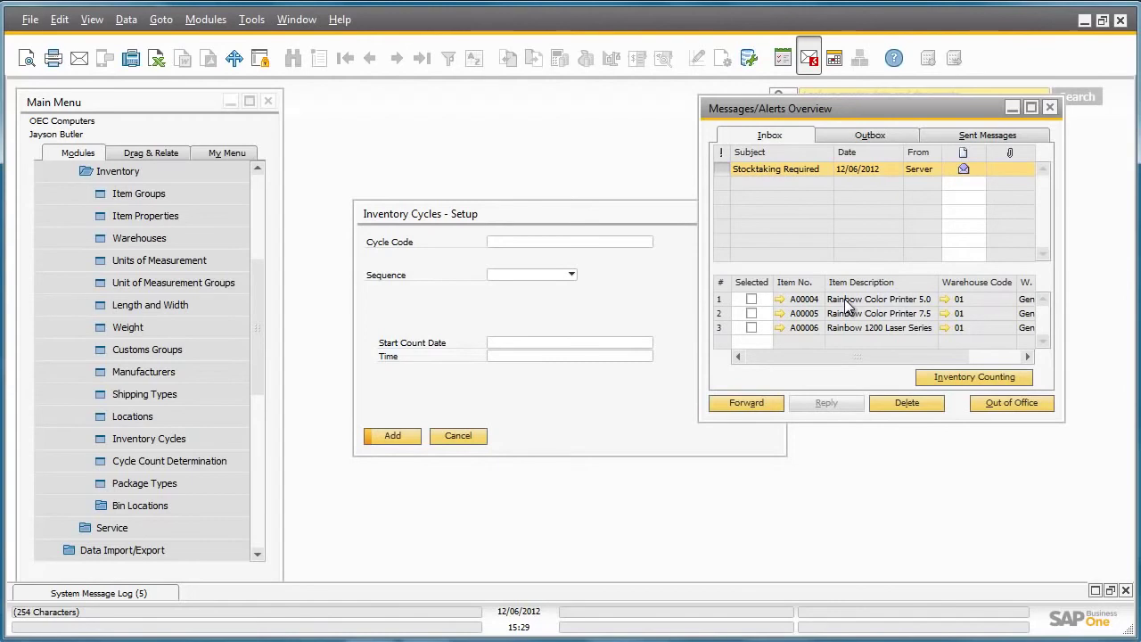
{"action": "left_click", "coordinate": [751, 327]}
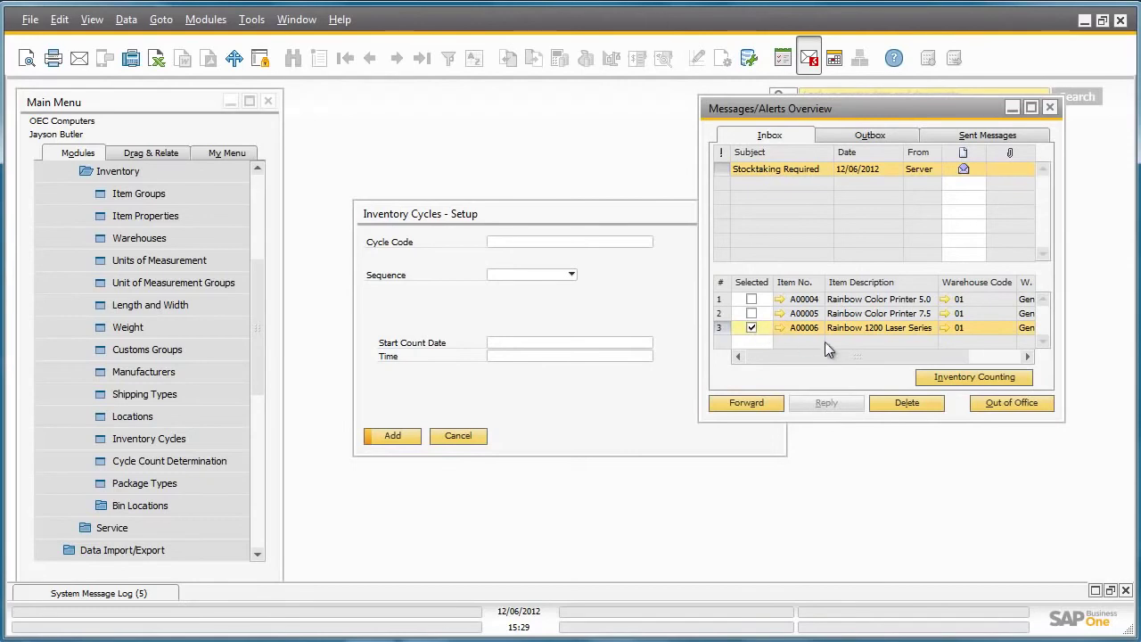
Start a maximized Inventory Counting for A00006 with Two Inventory Counters, choosing the second user from the user list.
{"action": "left_click", "coordinate": [970, 375]}
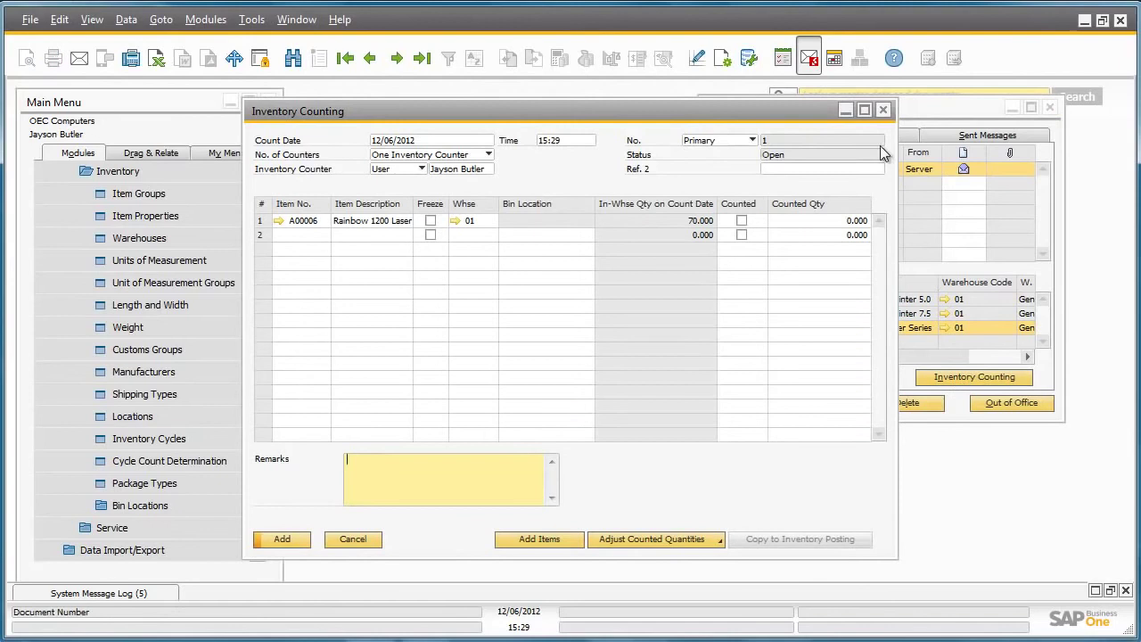
{"action": "left_click", "coordinate": [863, 109]}
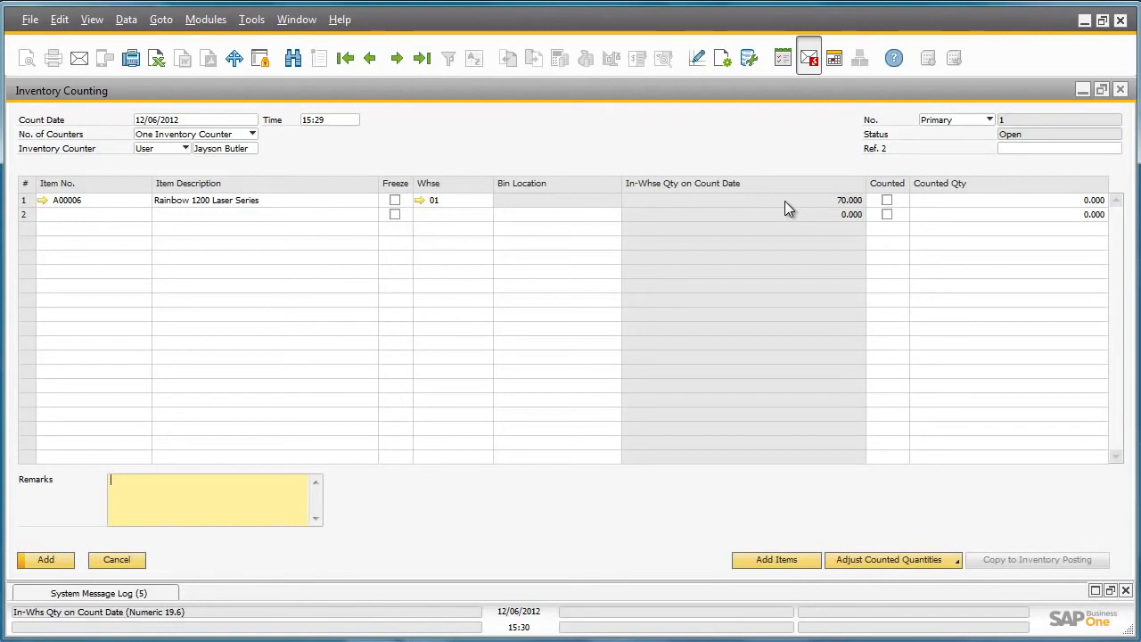
{"action": "left_click", "coordinate": [252, 133]}
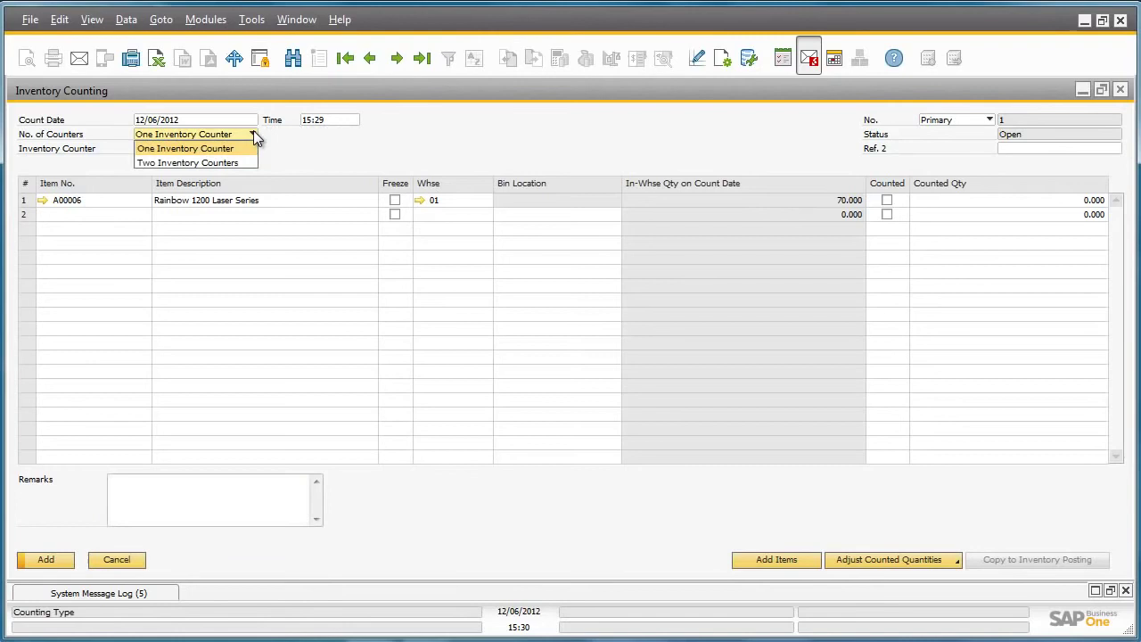
{"action": "left_click", "coordinate": [246, 163]}
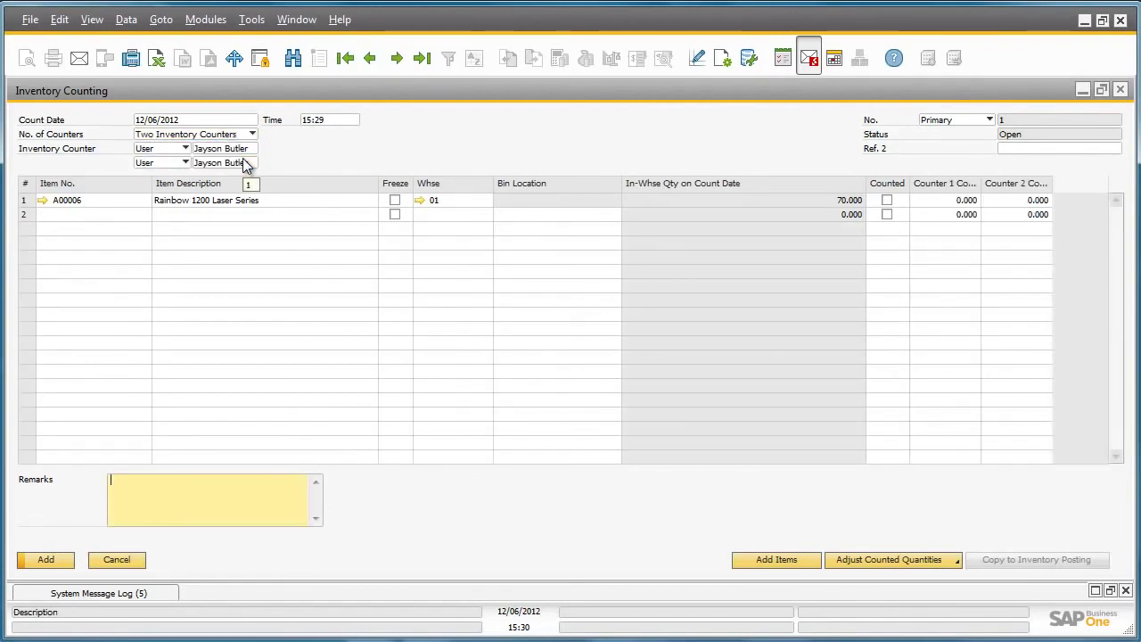
{"action": "left_click", "coordinate": [246, 164]}
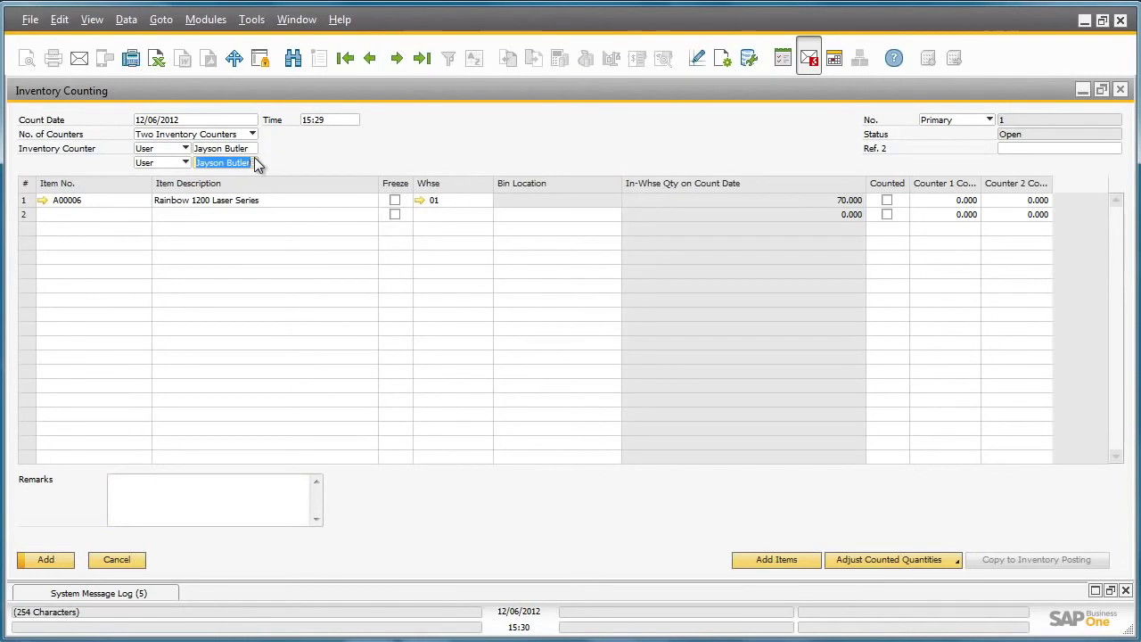
{"action": "left_click", "coordinate": [254, 162]}
{"action": "type", "text": "Fred"}
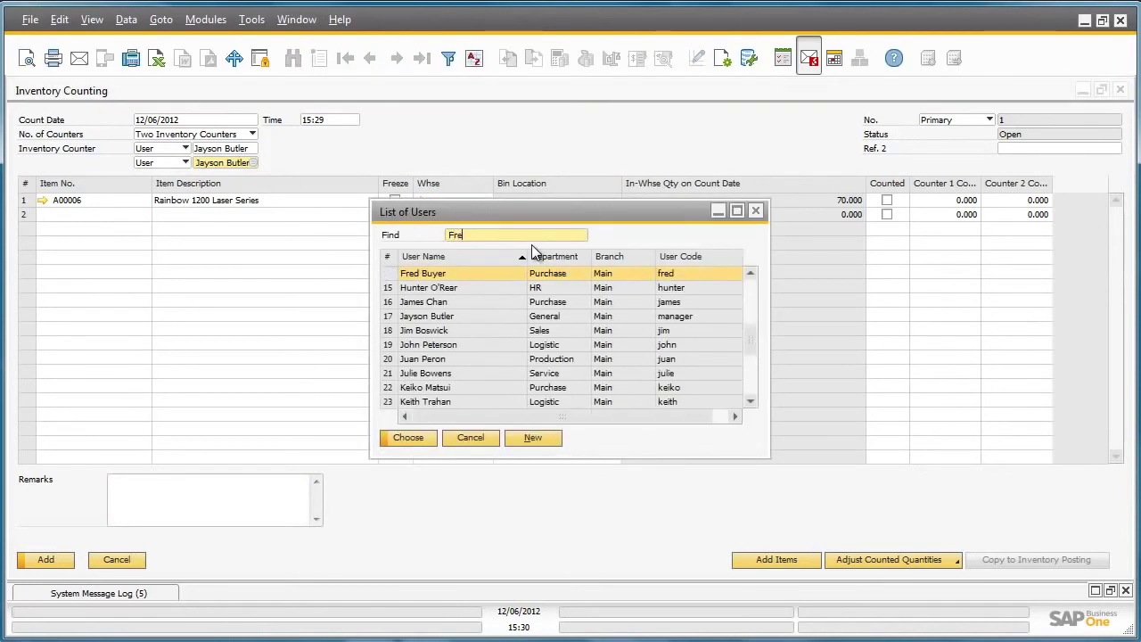
{"action": "left_click", "coordinate": [428, 436]}
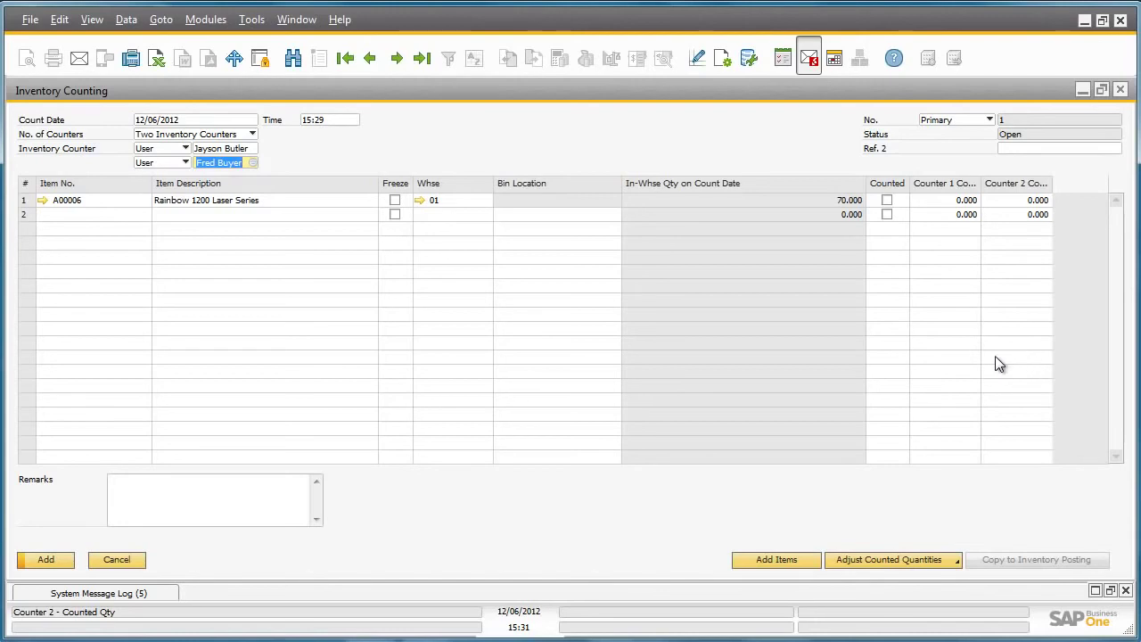
Freeze A00006, add the counting document, and bring back saved document 1.
{"action": "left_click", "coordinate": [395, 199]}
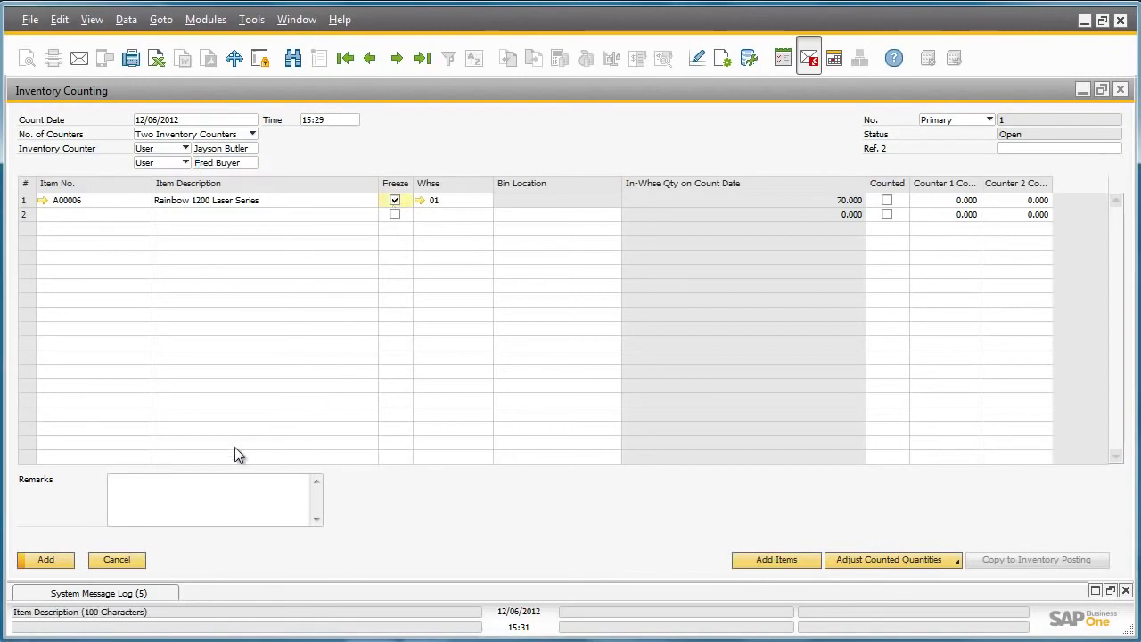
{"action": "left_click", "coordinate": [48, 561]}
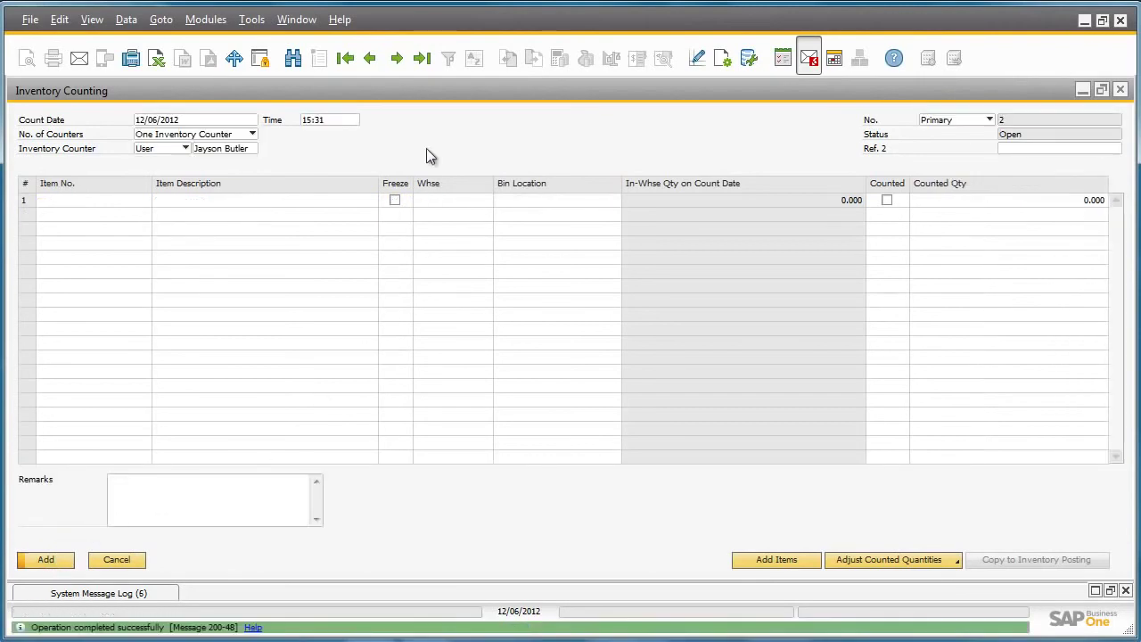
{"action": "left_click", "coordinate": [422, 58]}
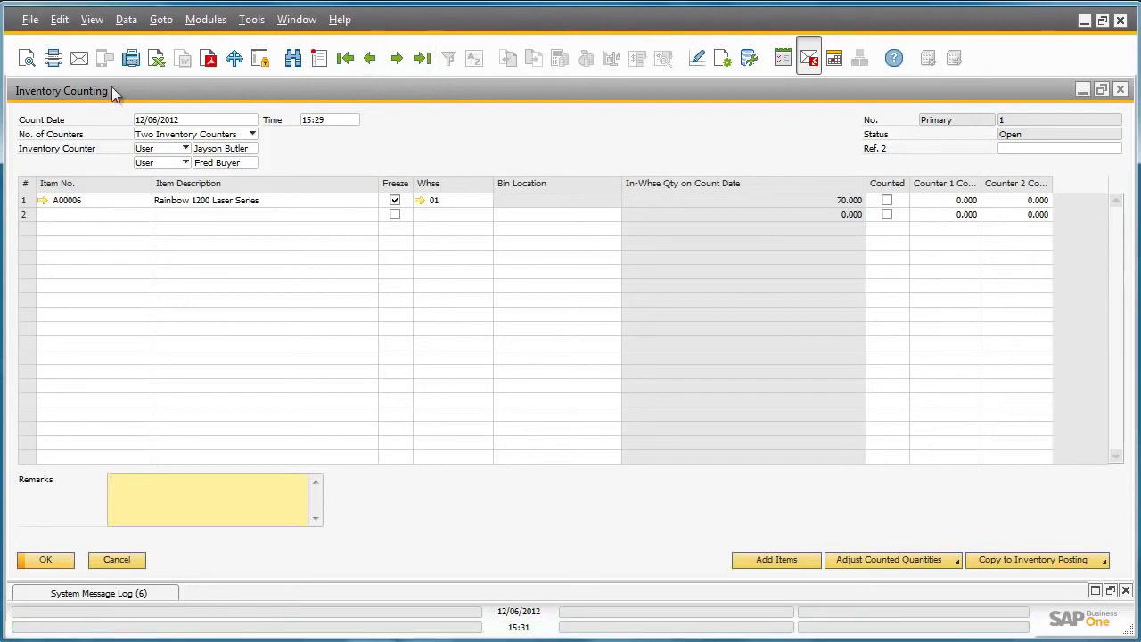
Preview the counting sheet report, then close the preview and the Inventory Counting form.
{"action": "left_click", "coordinate": [27, 57]}
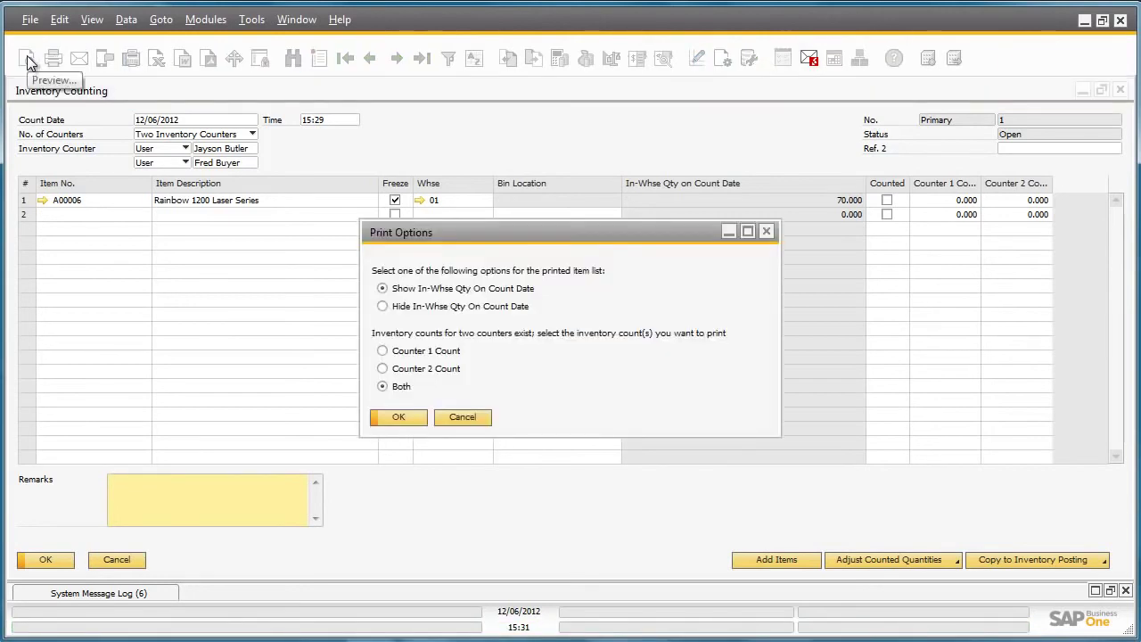
{"action": "left_click", "coordinate": [418, 422]}
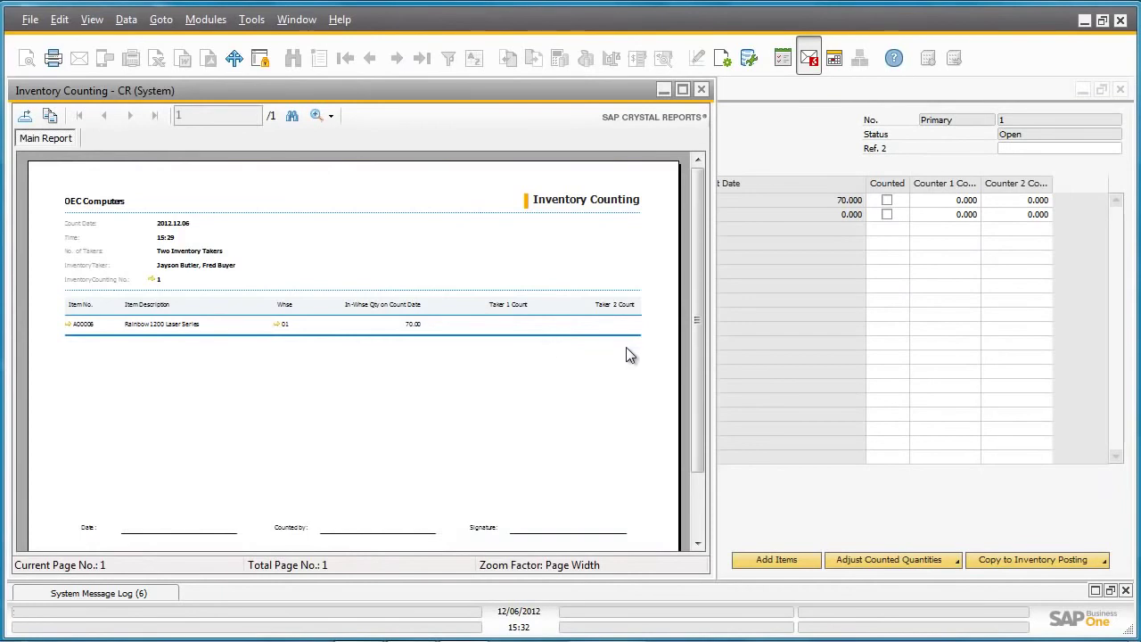
{"action": "mouse_move", "coordinate": [696, 284]}
{"action": "left_mouse_down"}
{"action": "mouse_move", "coordinate": [691, 377]}
{"action": "mouse_move", "coordinate": [699, 263]}
{"action": "left_mouse_up"}
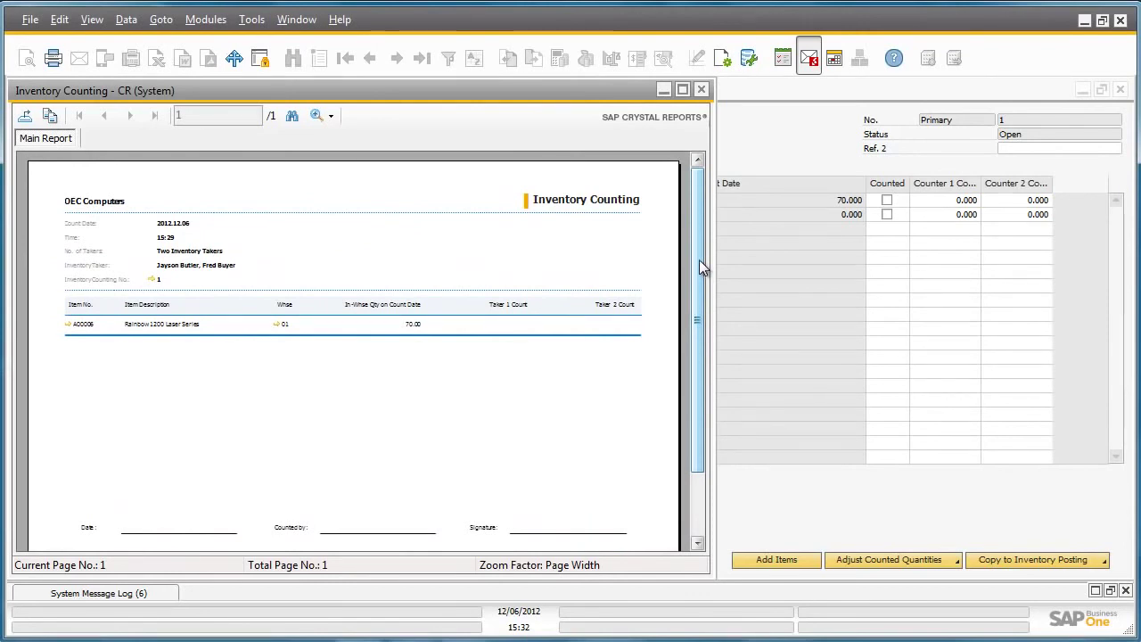
{"action": "left_click", "coordinate": [703, 90]}
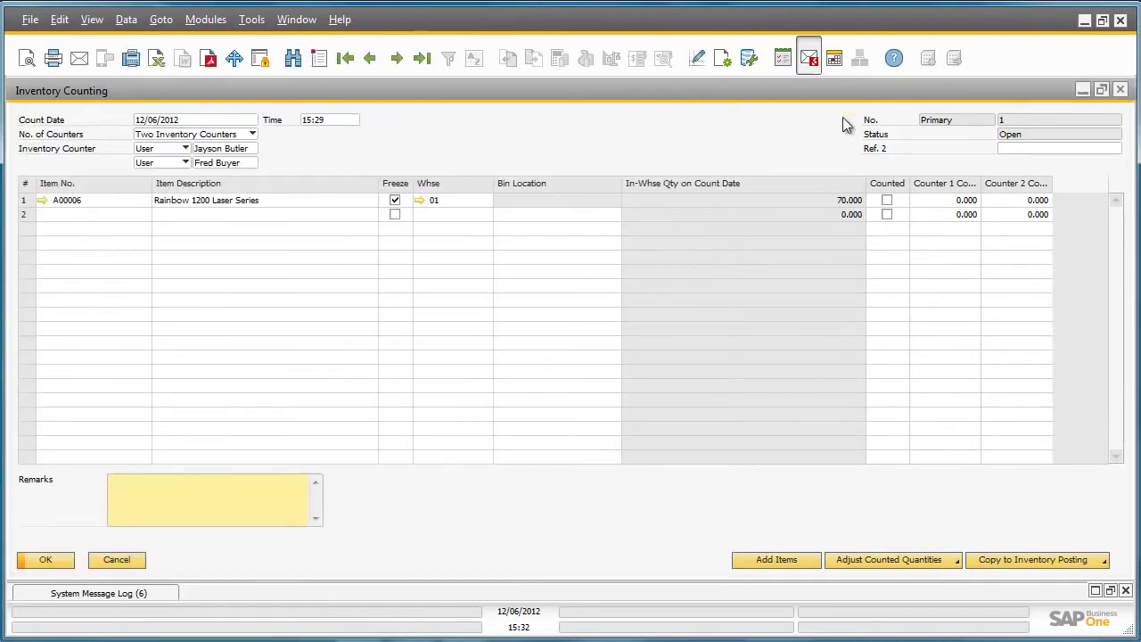
{"action": "left_click", "coordinate": [1121, 90]}
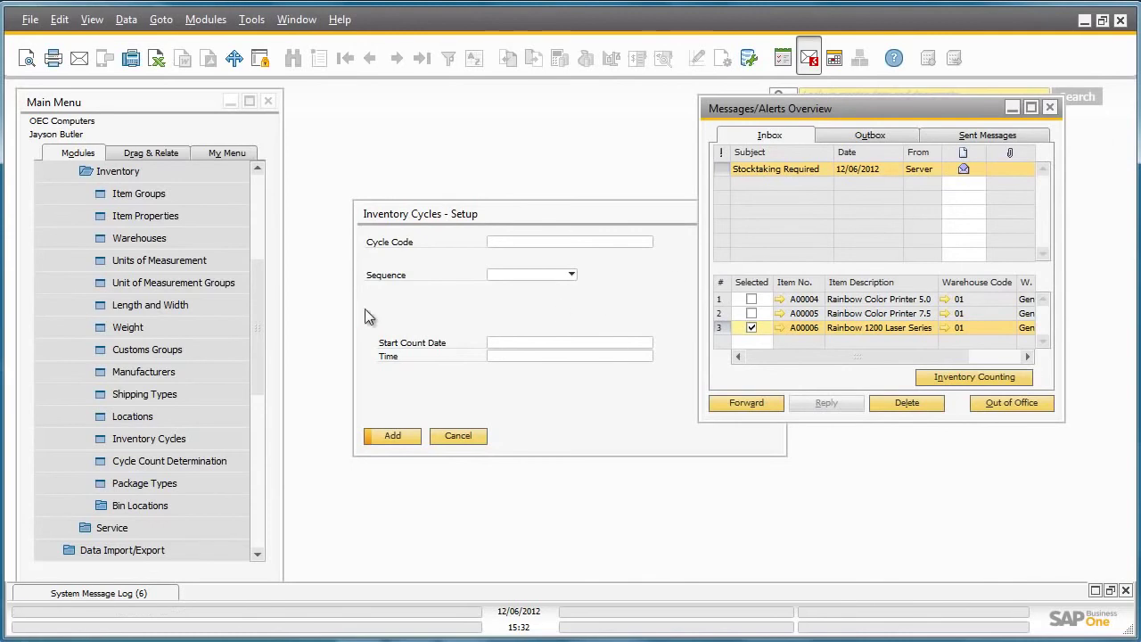
Open Inventory Counting from Inventory Transactions > Inventory Counting Transactions and load the last document.
{"action": "left_click", "coordinate": [194, 175]}
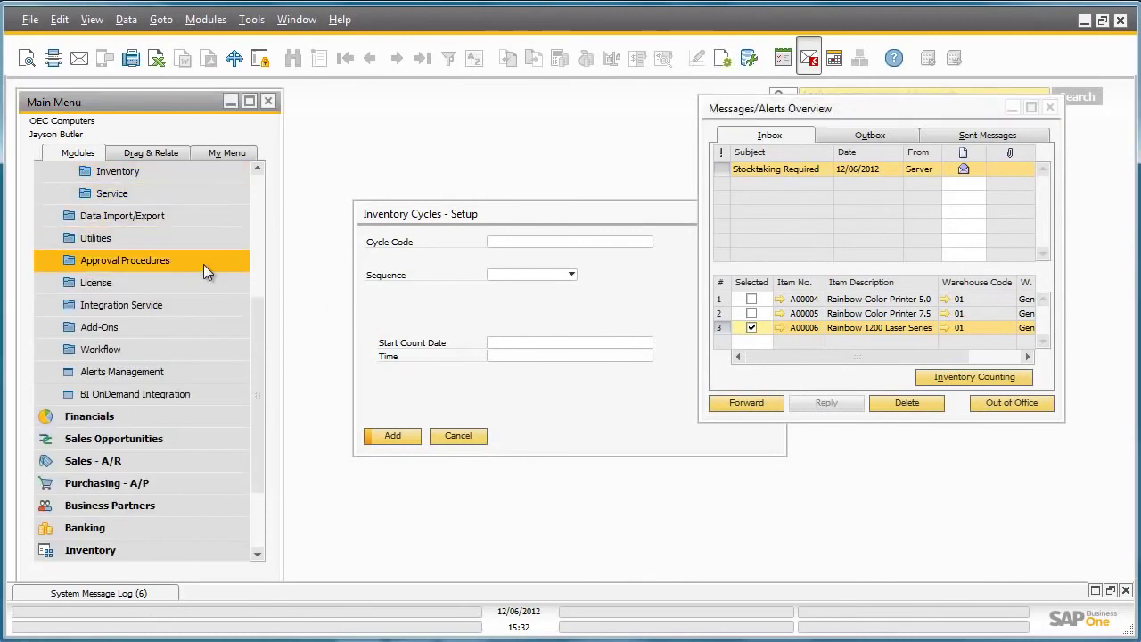
{"action": "left_click", "coordinate": [193, 545]}
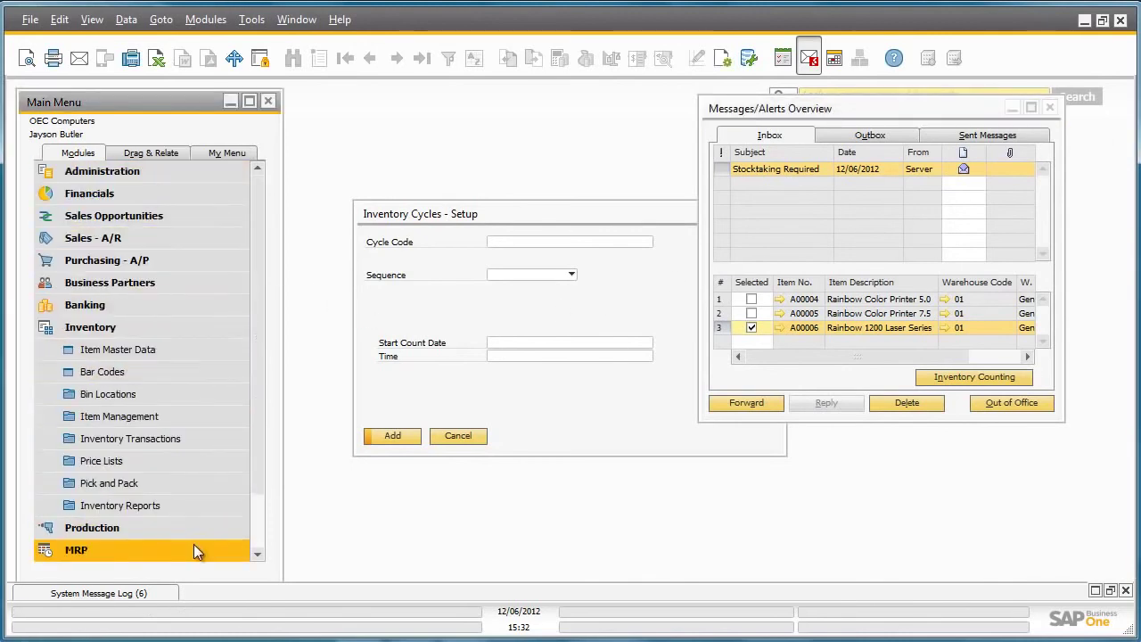
{"action": "left_click", "coordinate": [200, 437]}
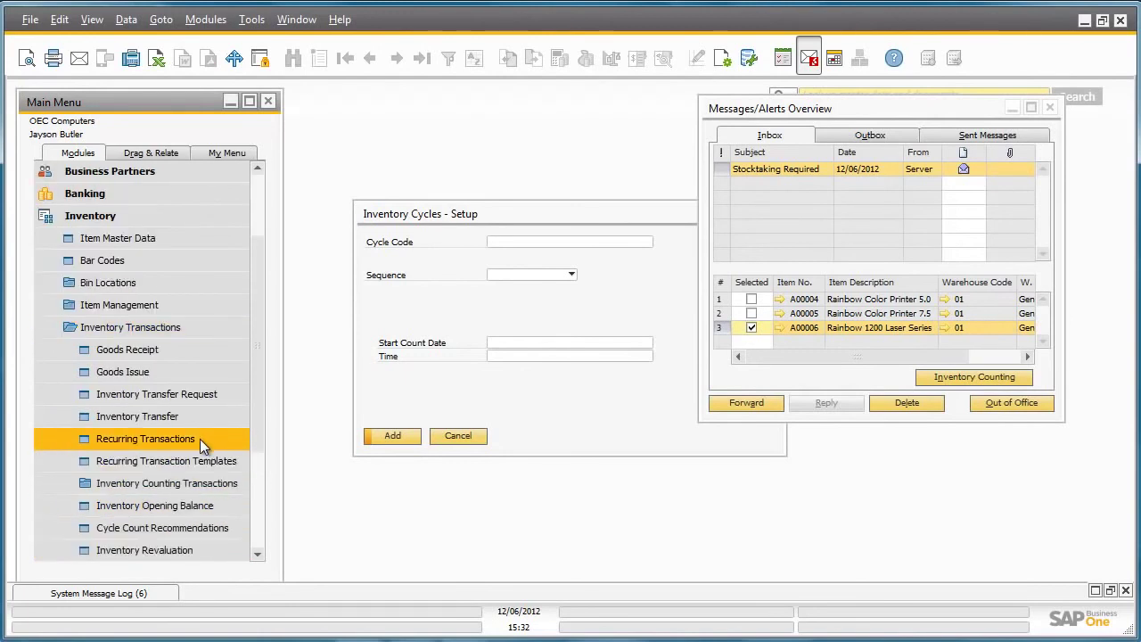
{"action": "left_click", "coordinate": [198, 484]}
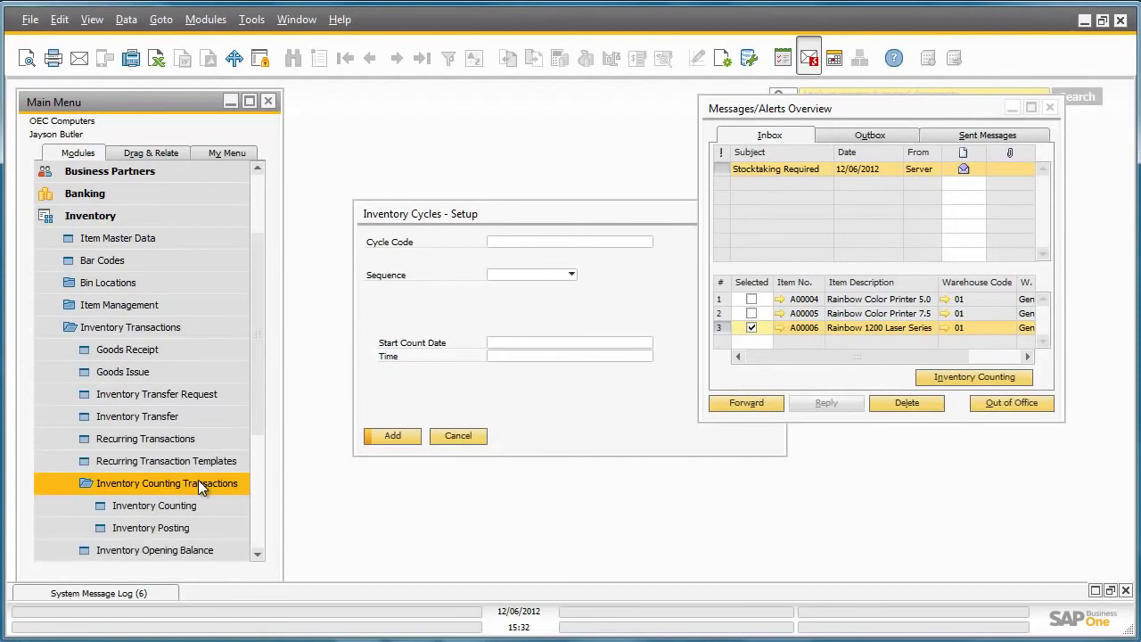
{"action": "left_click", "coordinate": [193, 504]}
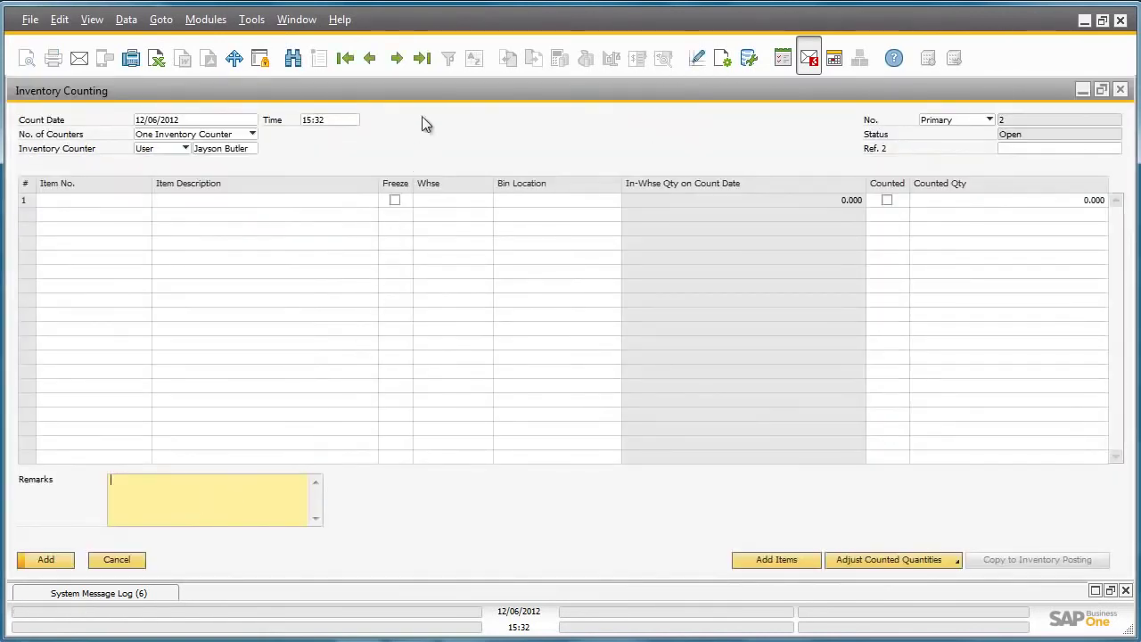
{"action": "left_click", "coordinate": [426, 65]}
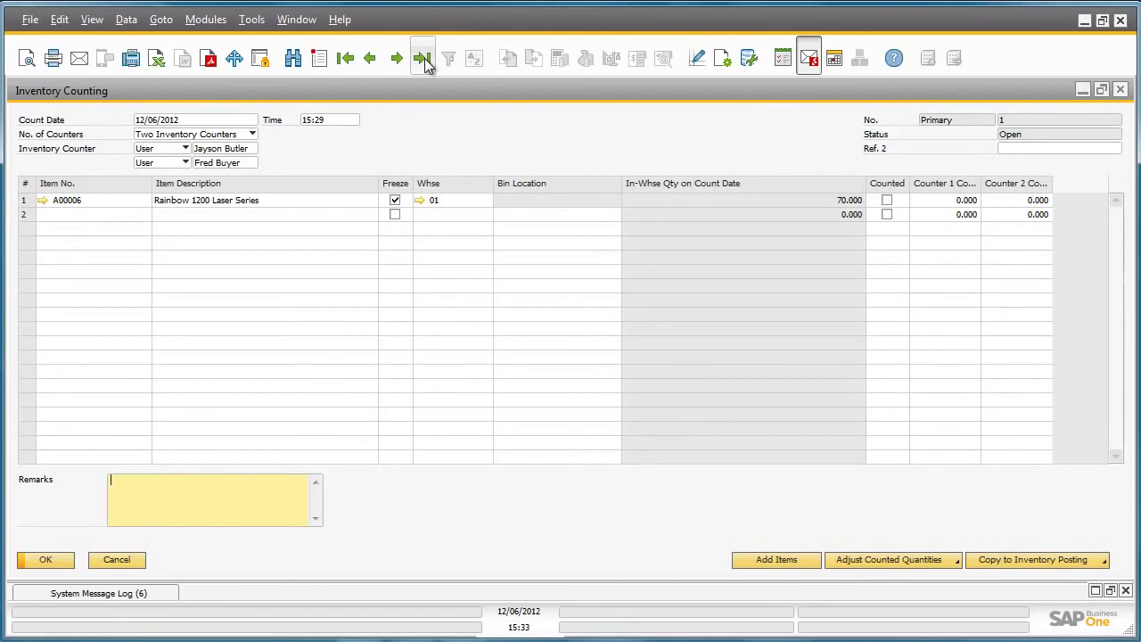
Enter 69 for Counter 1 and 68 for Counter 2 on A00006, then update.
{"action": "left_click", "coordinate": [937, 199]}
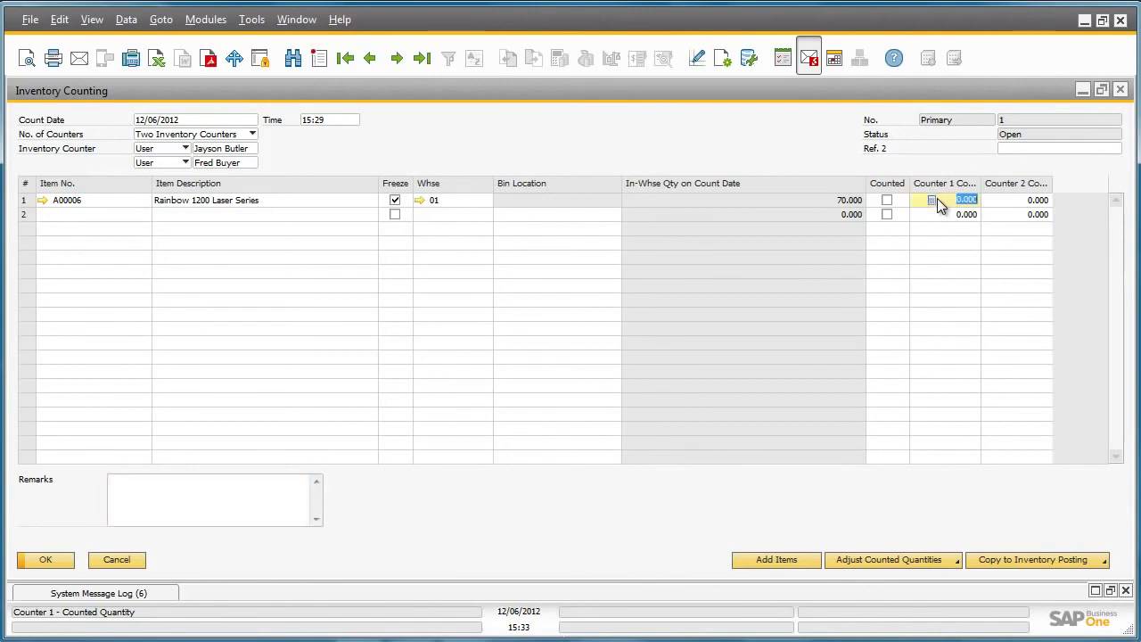
{"action": "type", "text": "69"}
{"action": "key", "text": "Tab"}
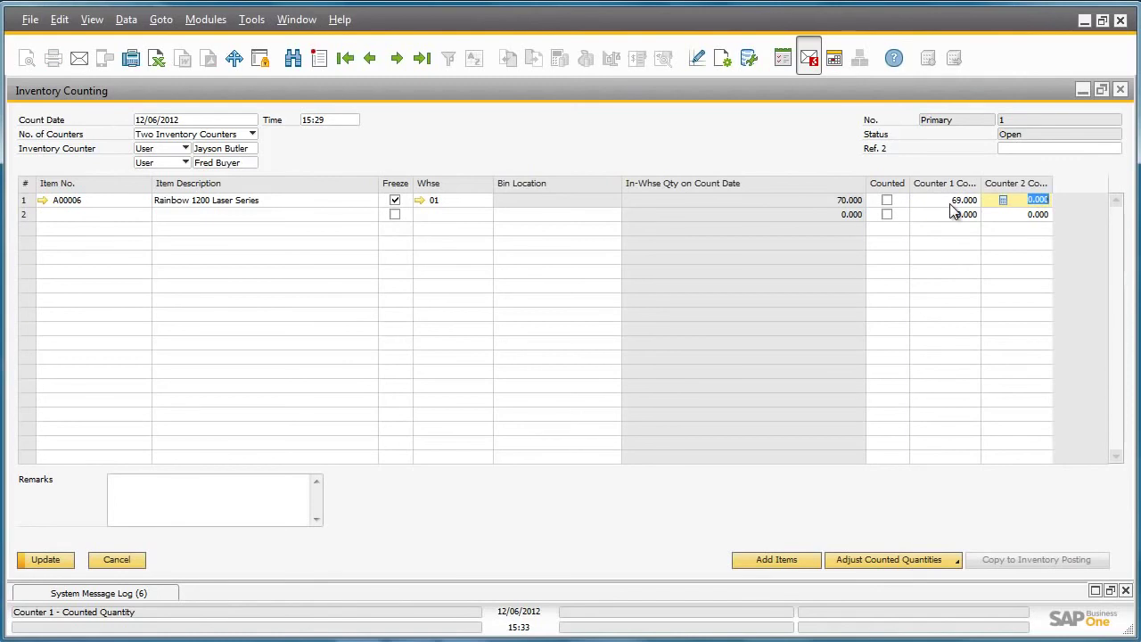
{"action": "type", "text": "68"}
{"action": "key", "text": "Tab"}
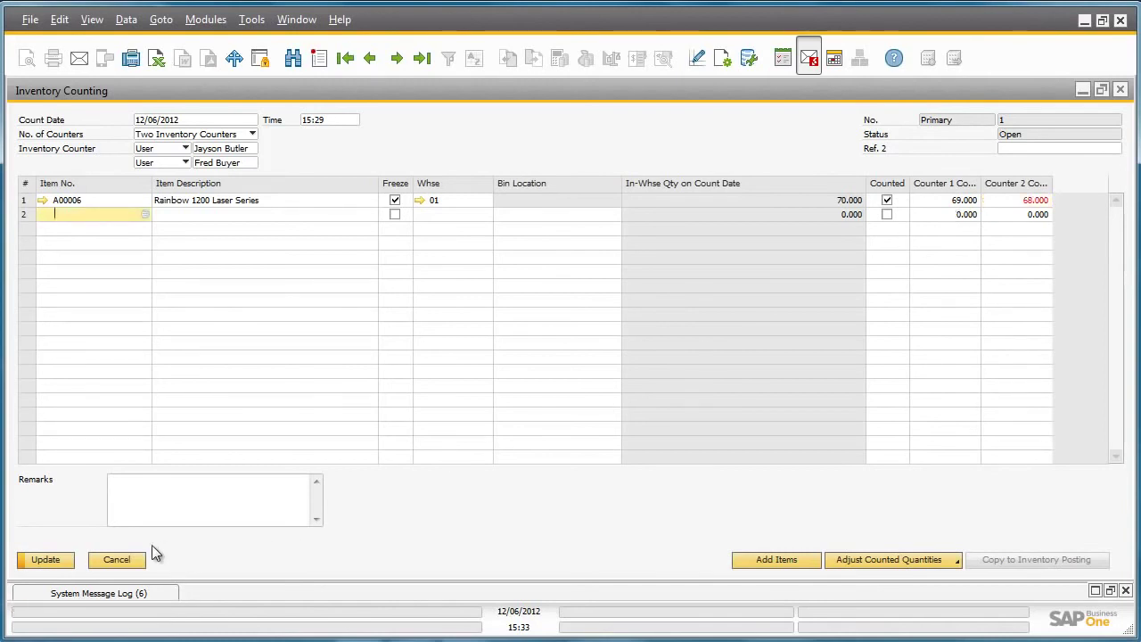
{"action": "left_click", "coordinate": [46, 562]}
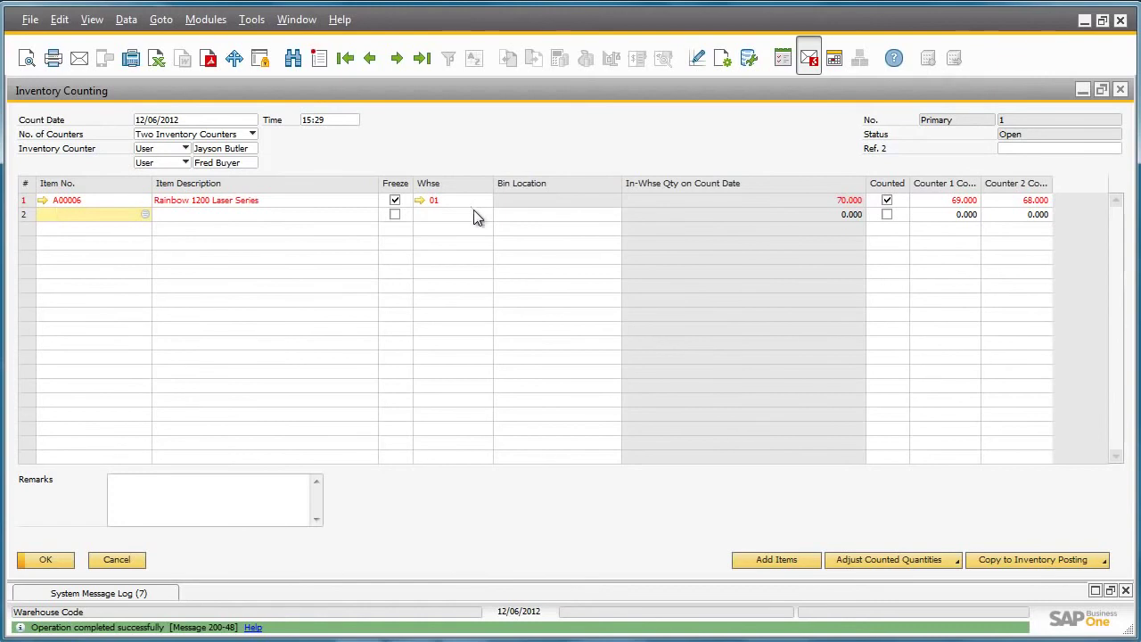
Copy the Counter 2 count of 68 to an Inventory Posting and add it.
{"action": "left_click", "coordinate": [1038, 558]}
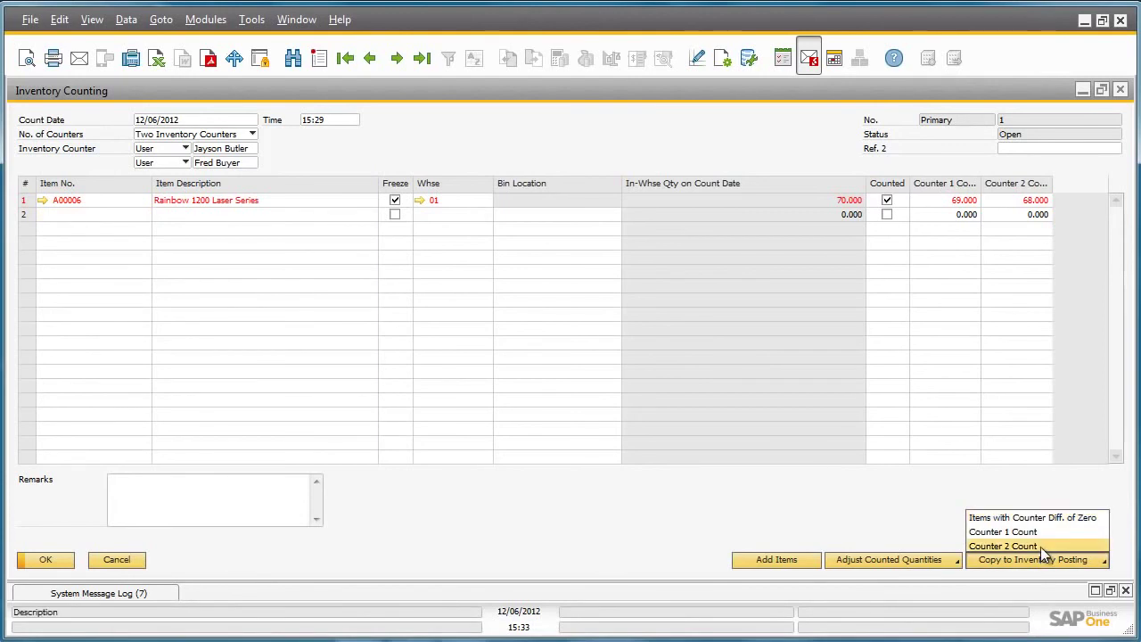
{"action": "left_click", "coordinate": [1040, 546]}
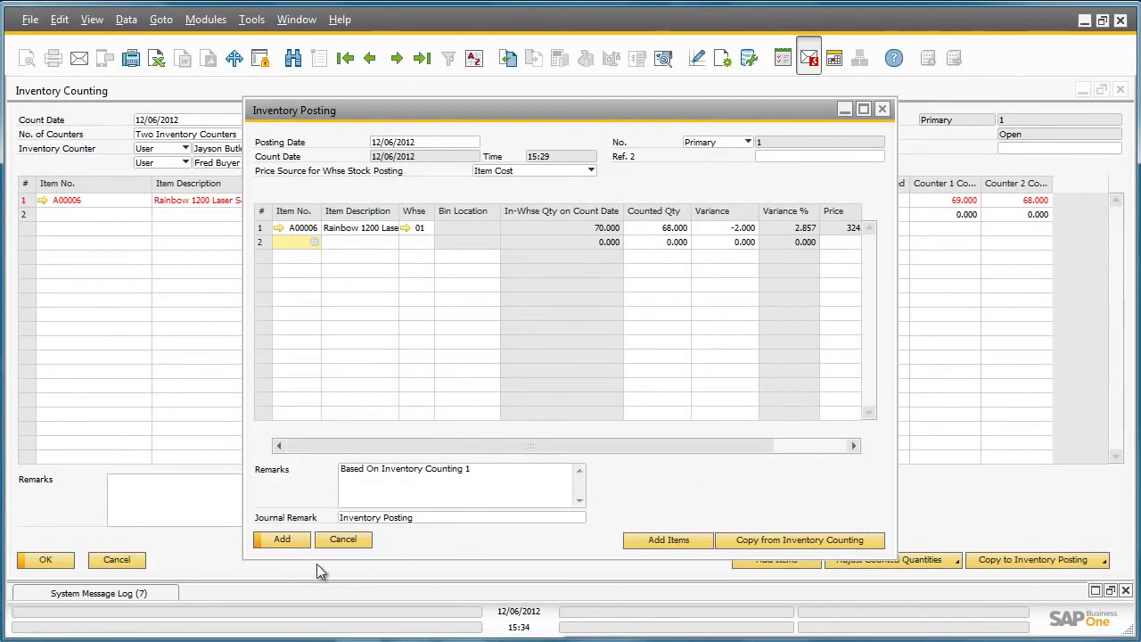
{"action": "left_click", "coordinate": [286, 540]}
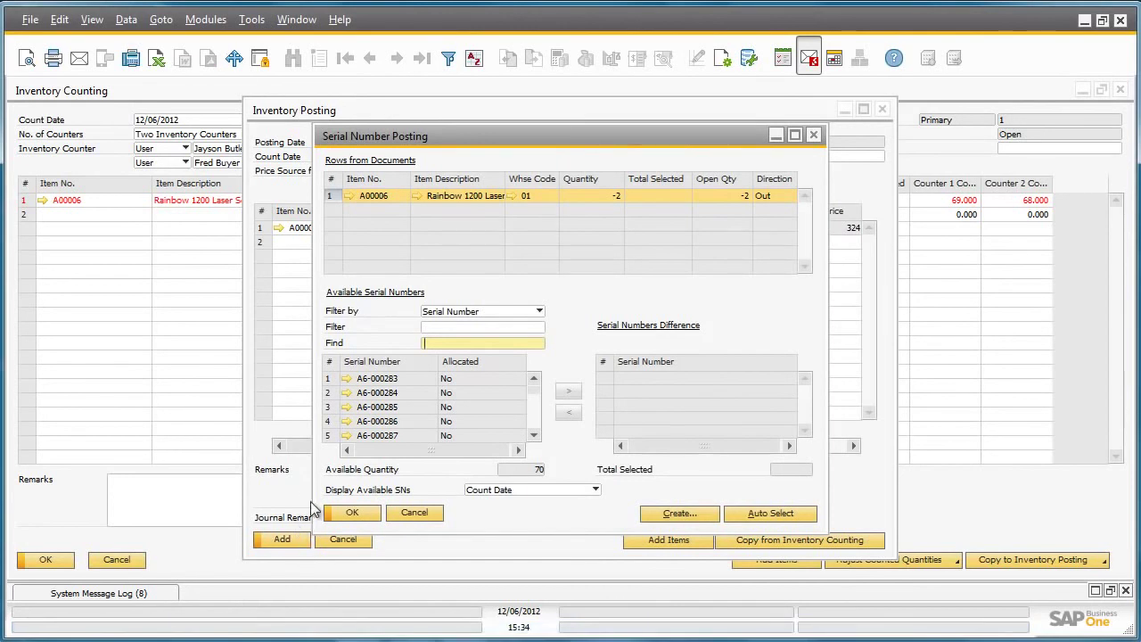
Assign serials A6-000284 and A6-000285 to the -2 variance and confirm.
{"action": "left_click", "coordinate": [331, 392]}
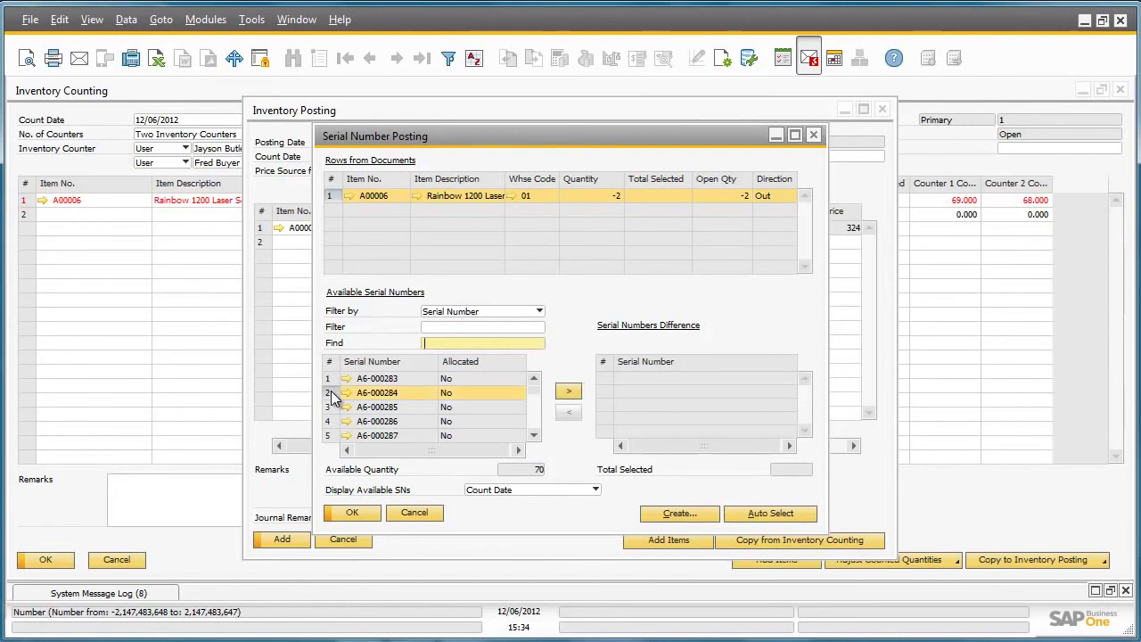
{"action": "left_click", "coordinate": [570, 390]}
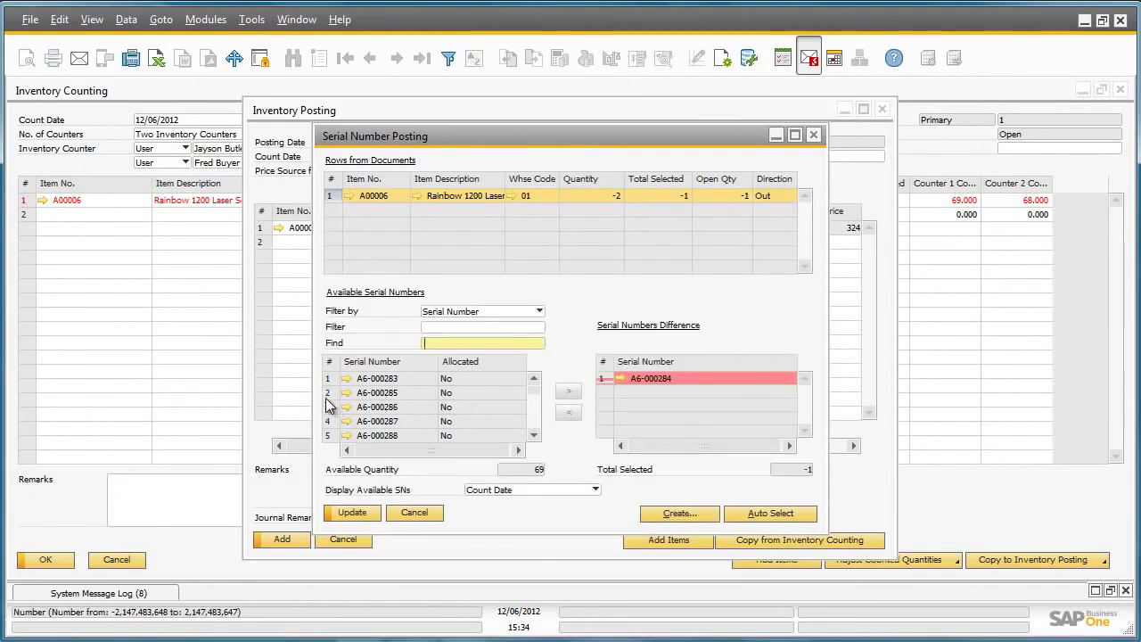
{"action": "left_click", "coordinate": [328, 392]}
{"action": "left_click", "coordinate": [571, 395]}
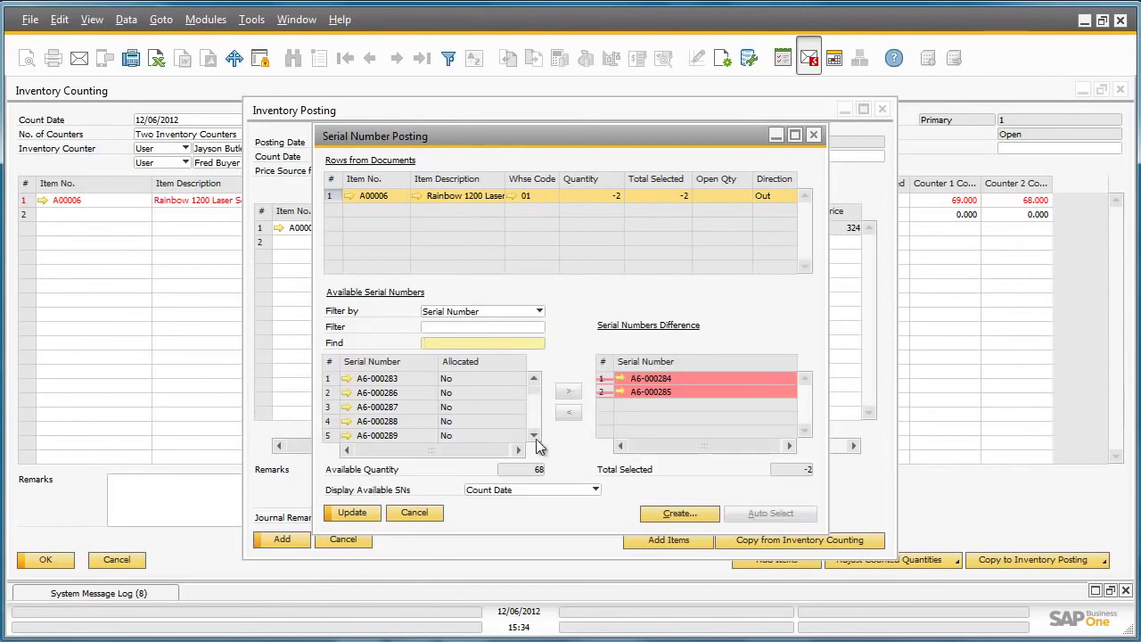
{"action": "left_click", "coordinate": [363, 521]}
{"action": "left_click", "coordinate": [353, 512]}
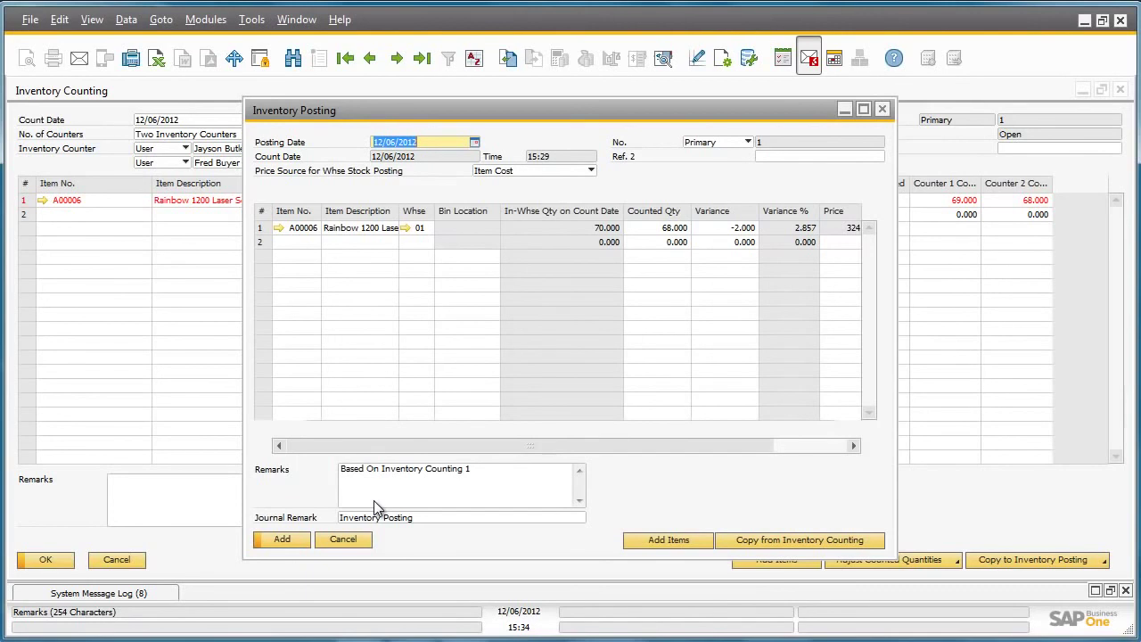
Add and confirm the inventory posting for the -2 variance, then close the Posting and Counting forms.
{"action": "left_click", "coordinate": [291, 538]}
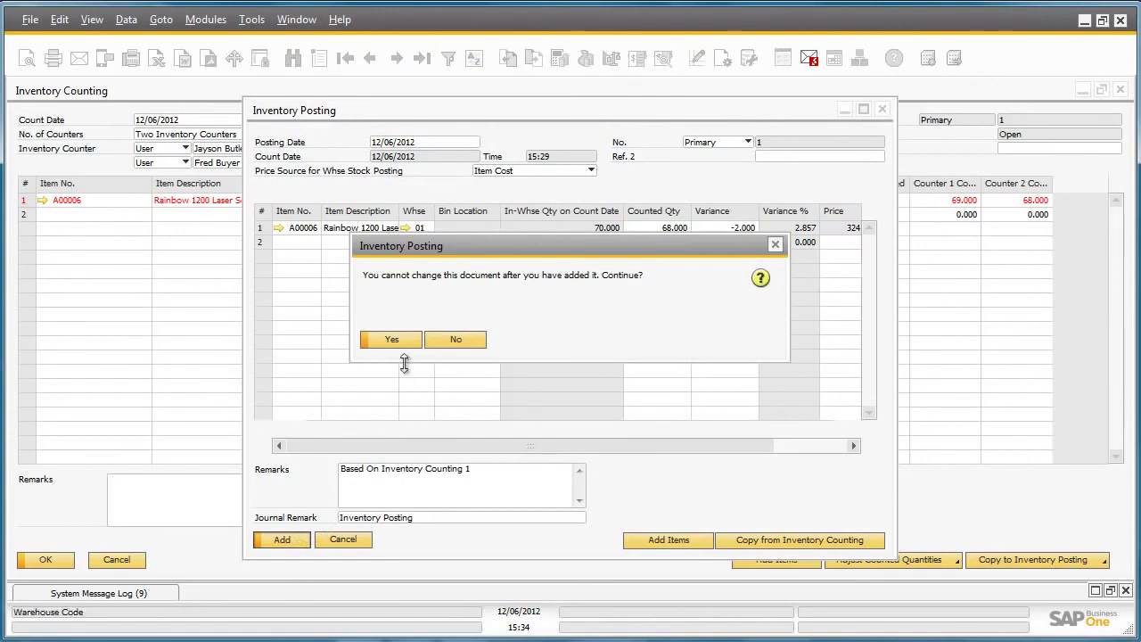
{"action": "left_click", "coordinate": [408, 342]}
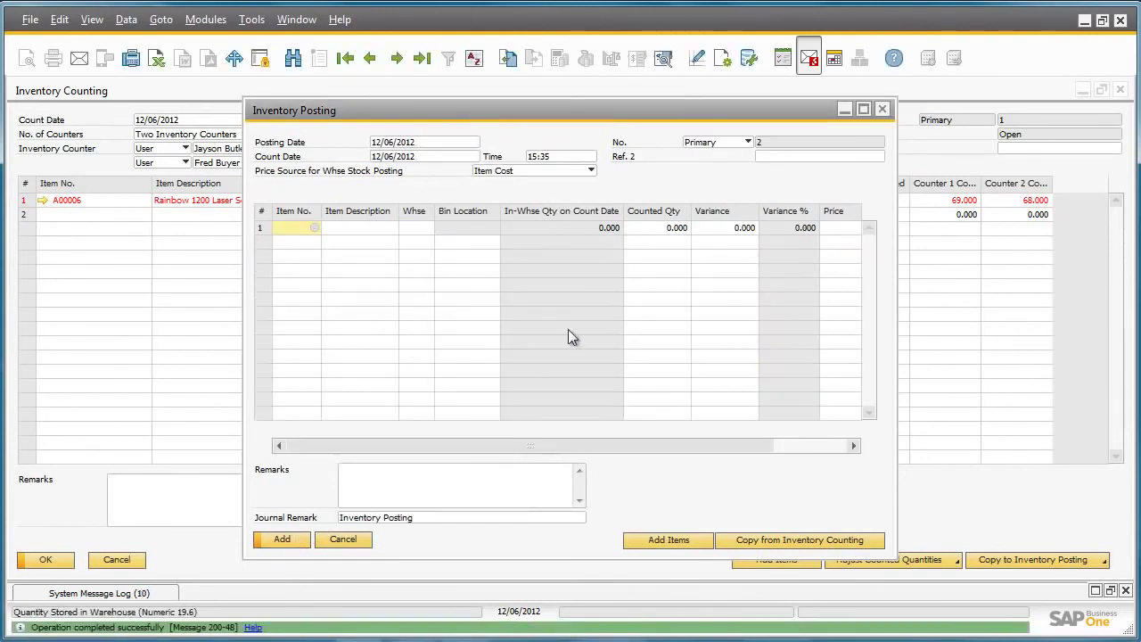
{"action": "left_click", "coordinate": [882, 110]}
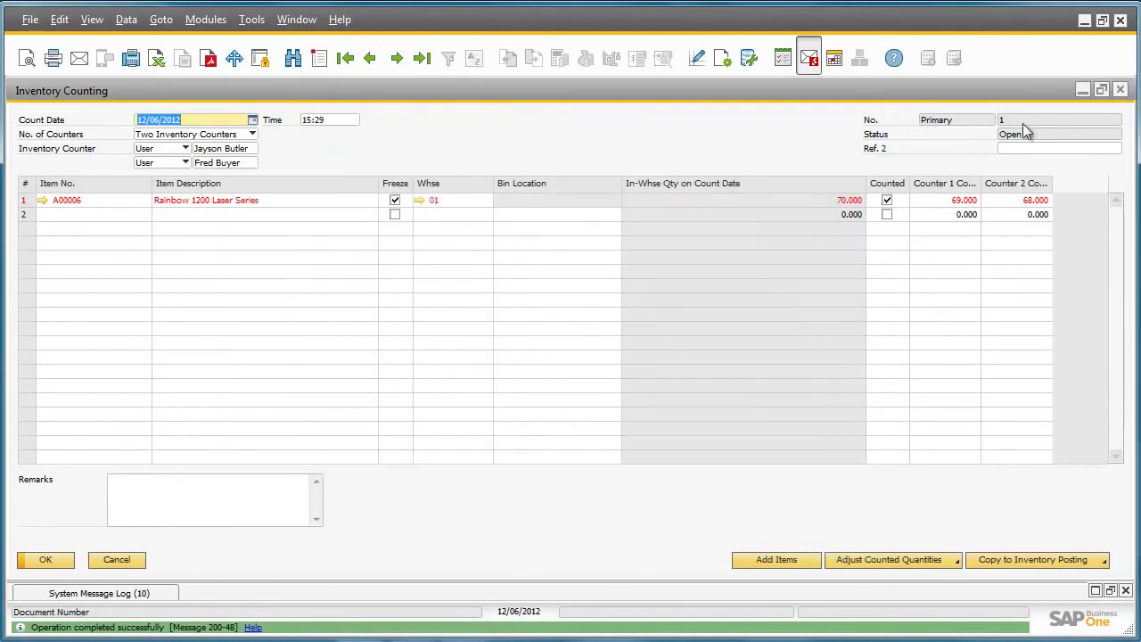
{"action": "left_click", "coordinate": [1119, 90]}
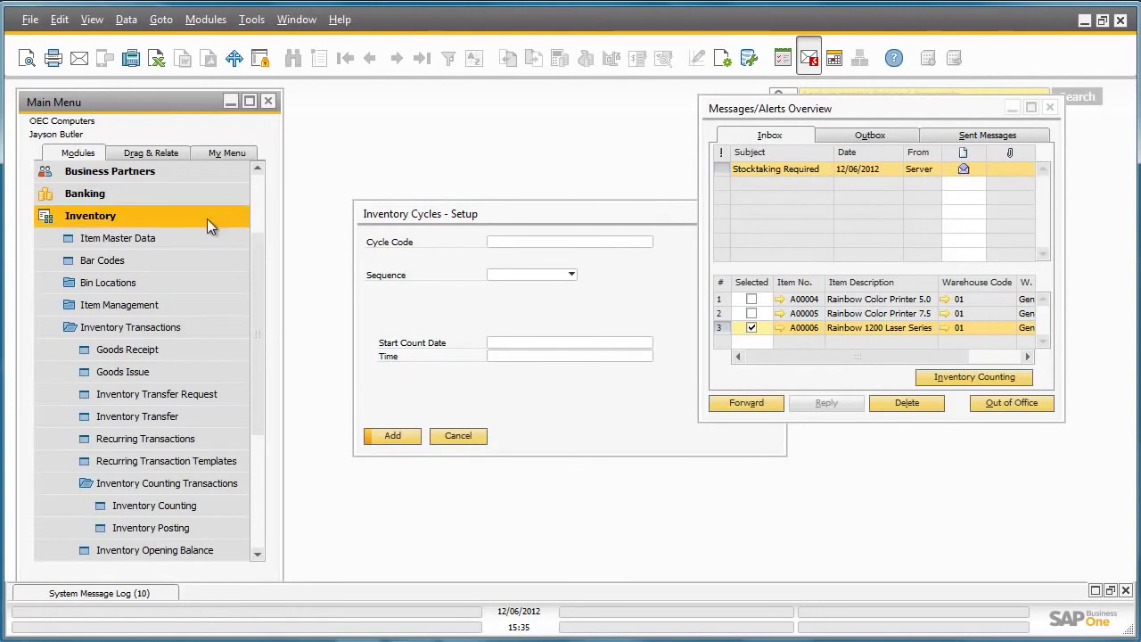
Open the Inventory Counting Transactions Report criteria from the Inventory Reports group.
{"action": "left_click", "coordinate": [217, 323]}
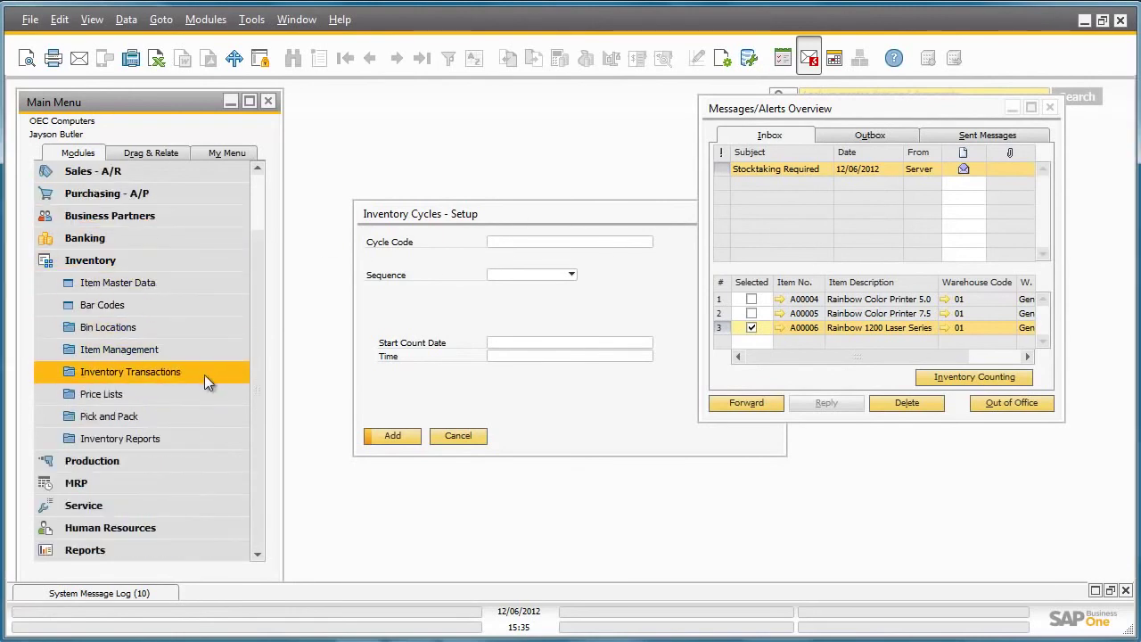
{"action": "left_click", "coordinate": [193, 437]}
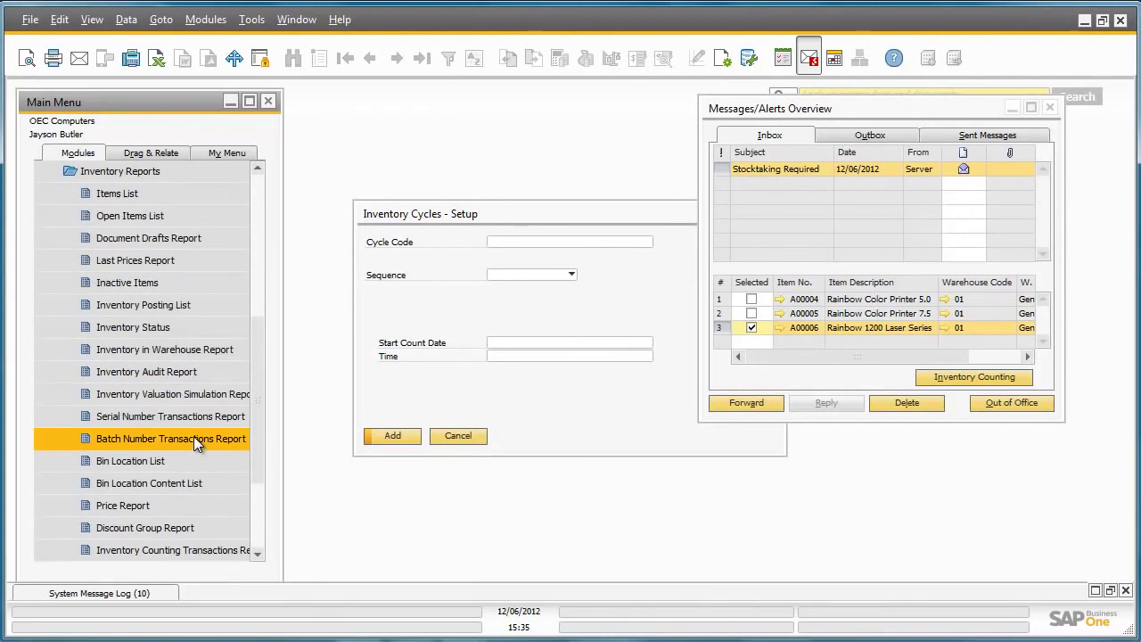
{"action": "scroll", "coordinate": [197, 419], "scroll_direction": "down", "scroll_amount": 2}
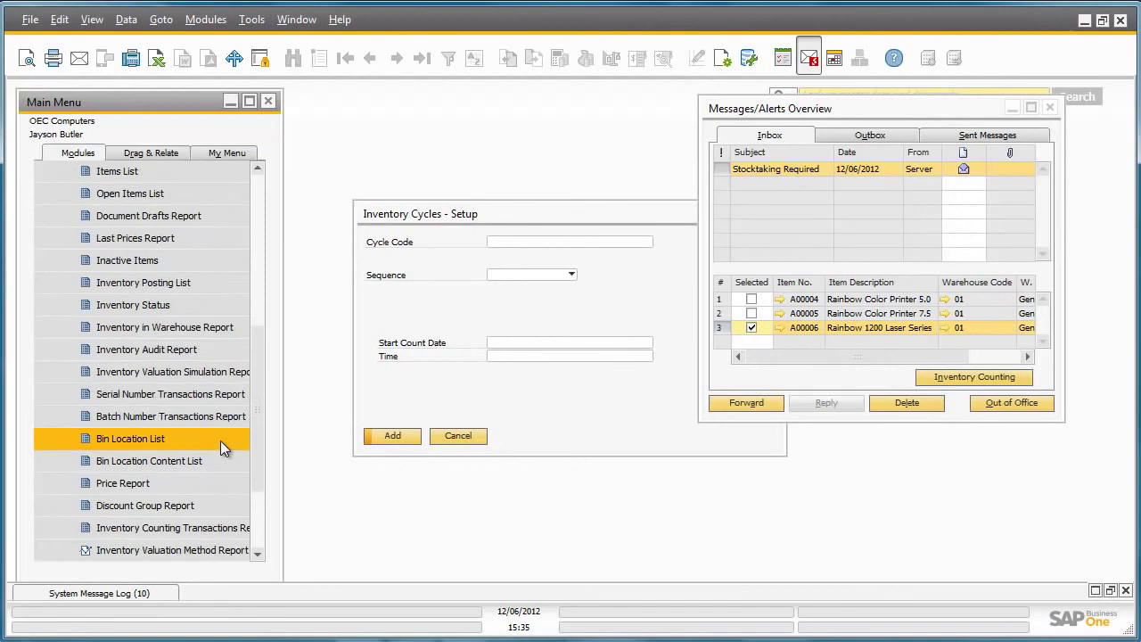
{"action": "left_click", "coordinate": [229, 504]}
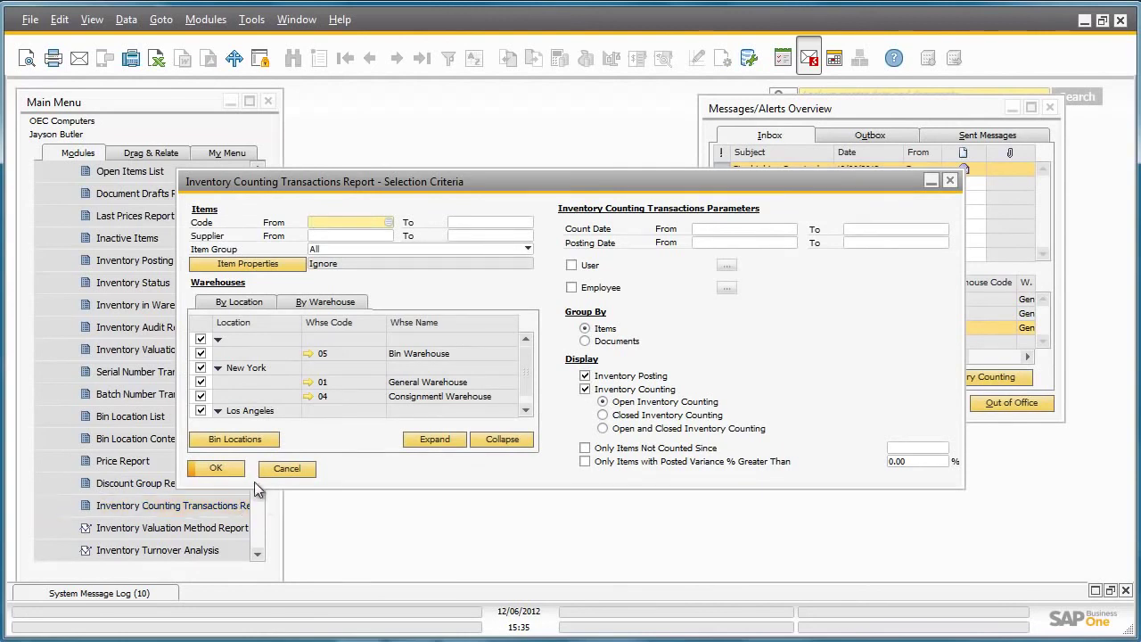
Run the report with default criteria and maximize it to show A00006 counted 68, variance -2.
{"action": "left_click", "coordinate": [235, 468]}
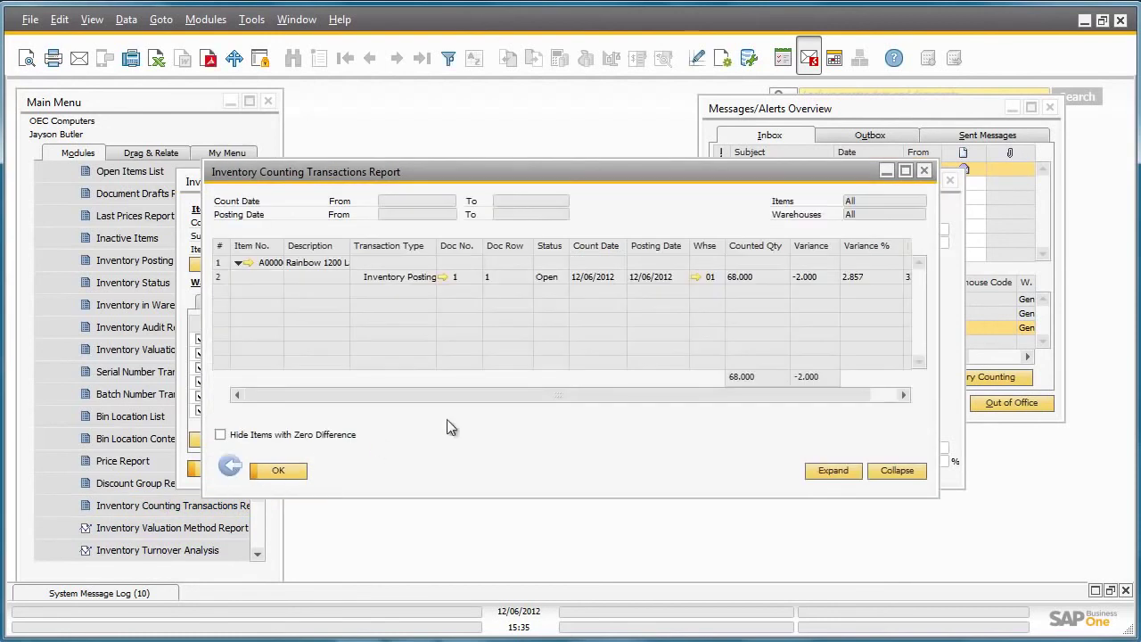
{"action": "left_click", "coordinate": [907, 171]}
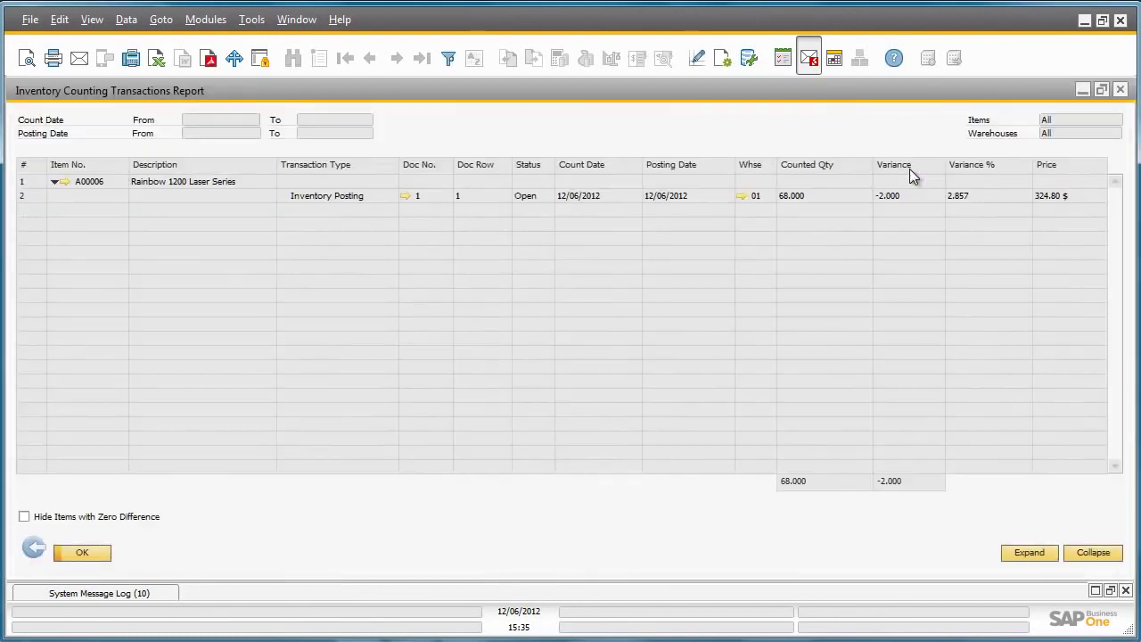